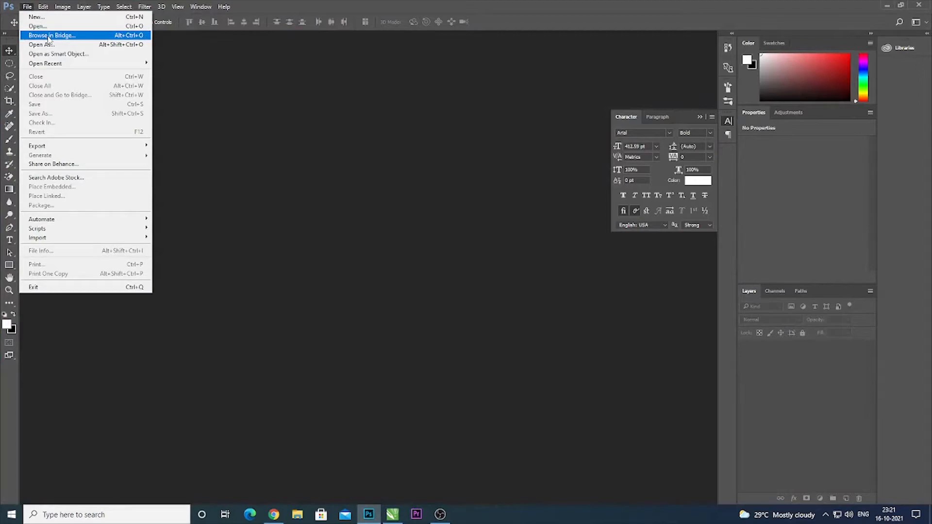
Open the leaf-pictures-11 image from the Desktop and convert its locked background into the regular layer Layer 0.
left_click(38, 27)
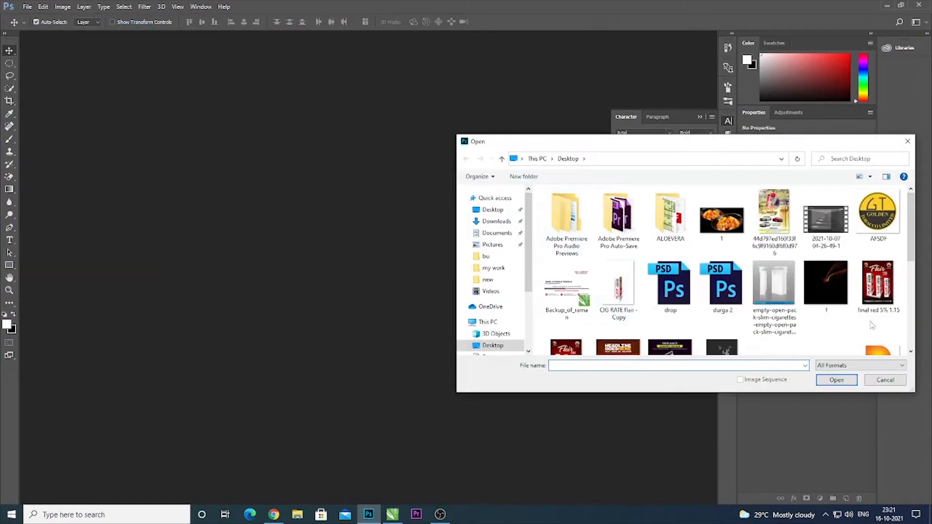
left_click_drag(911, 244, 911, 300)
left_click(825, 247)
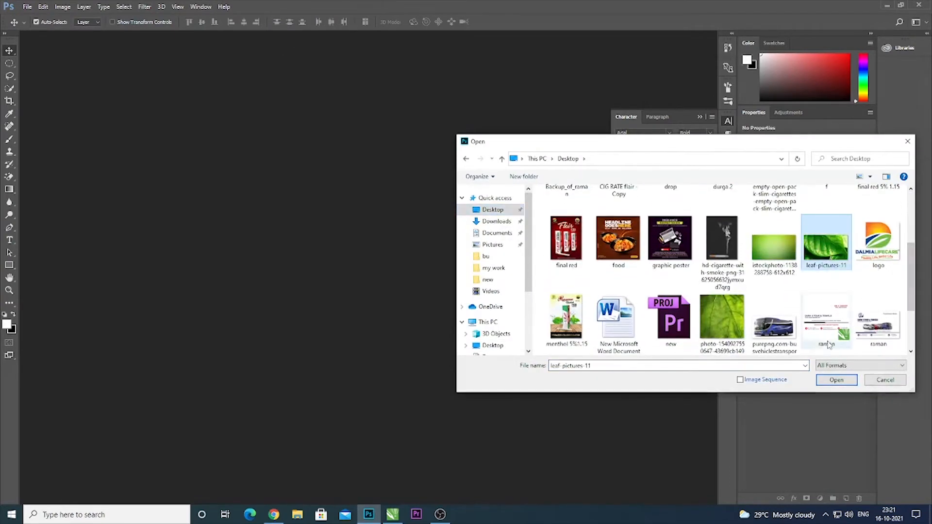
left_click(830, 382)
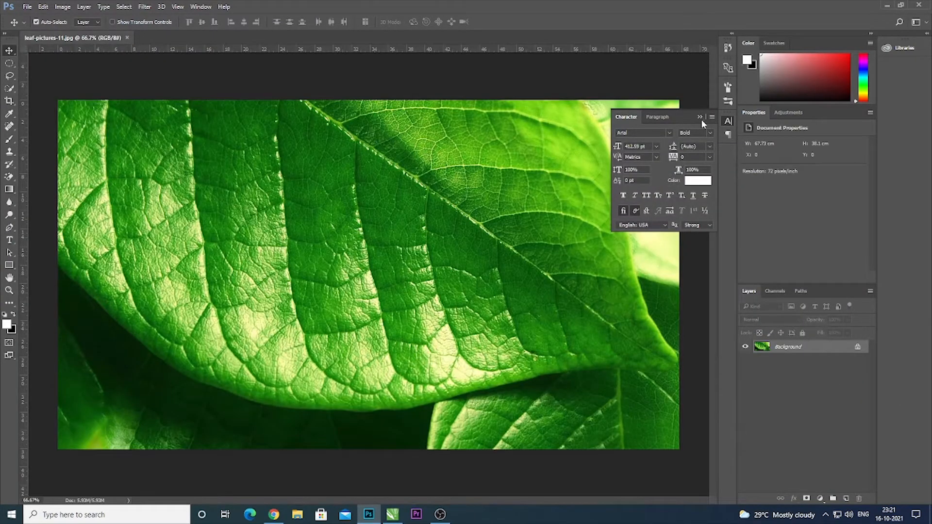
left_click(699, 116)
double_click(843, 348)
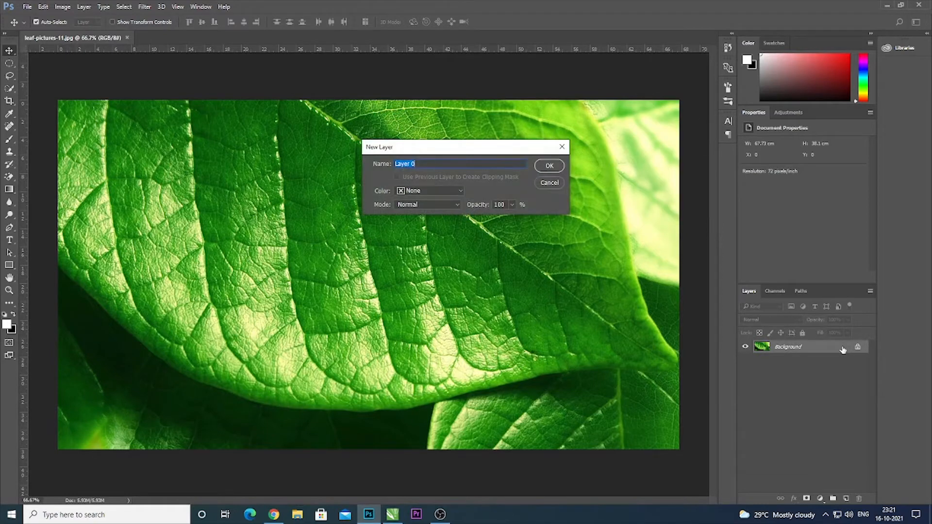
key("Return")
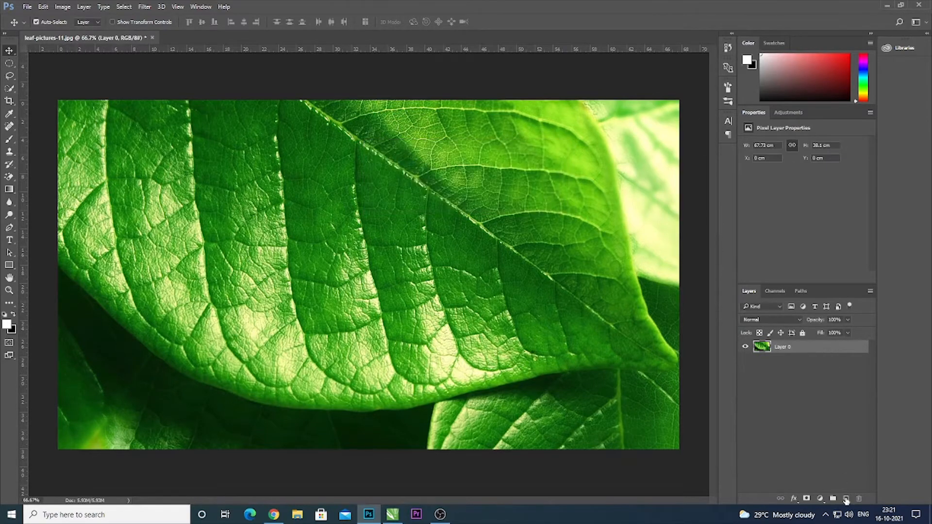
Add a new empty layer and draw a circular selection about 4.23 cm wide near the middle of the leaf.
left_click(846, 498)
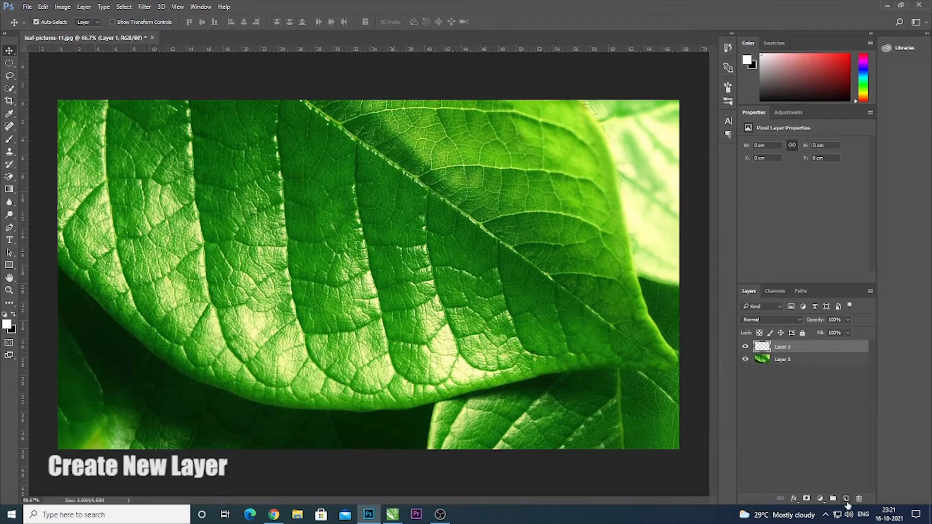
left_click(10, 66)
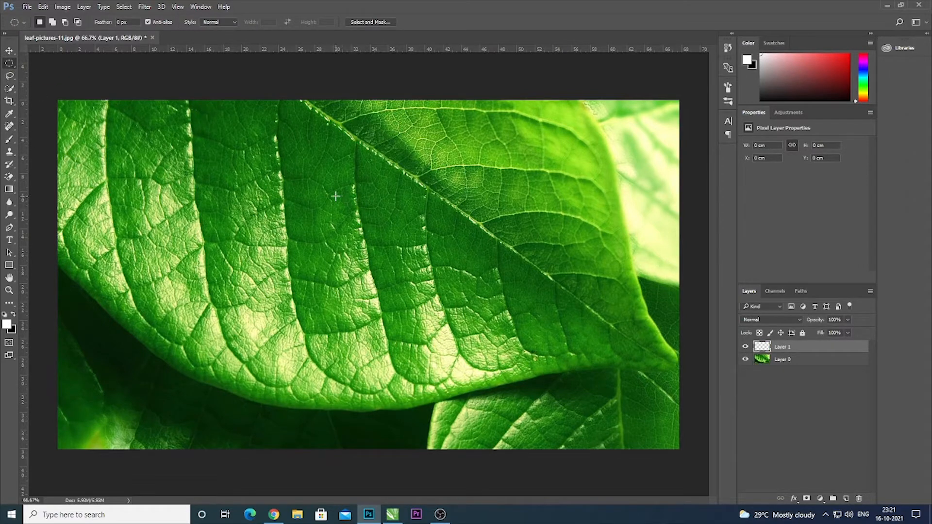
left_click_drag(335, 199, 373, 237)
Fill the circular selection with a Black, White linear gradient running diagonally from its upper left to its lower right, and deselect it.
left_click(9, 190)
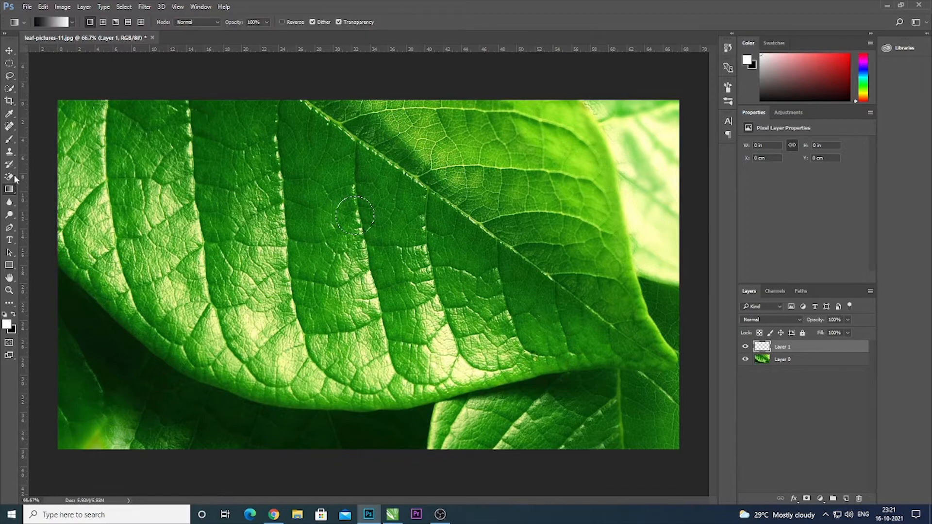
left_click(49, 22)
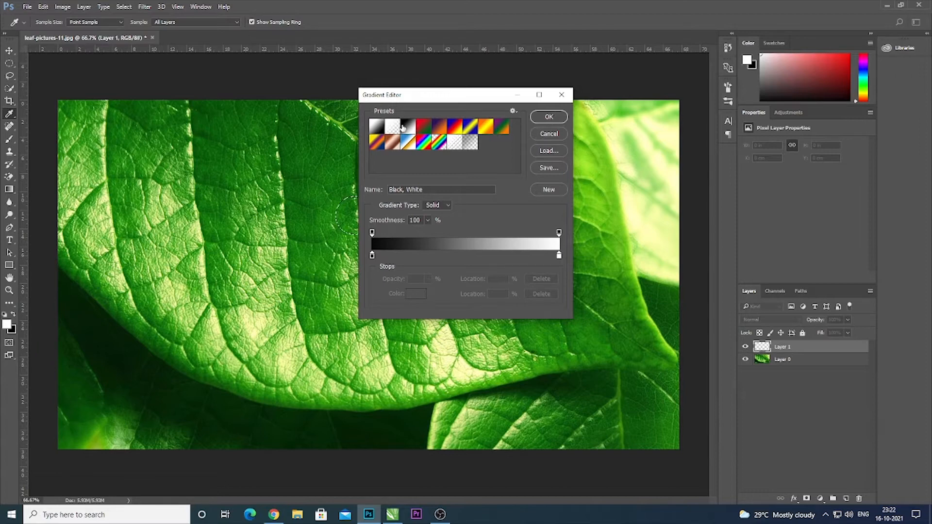
left_click(495, 146)
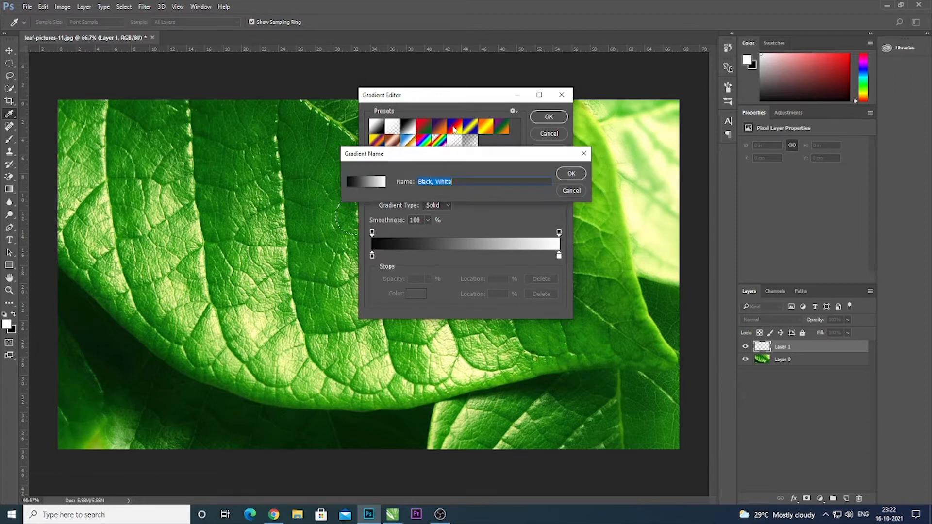
left_click(571, 173)
left_click(547, 117)
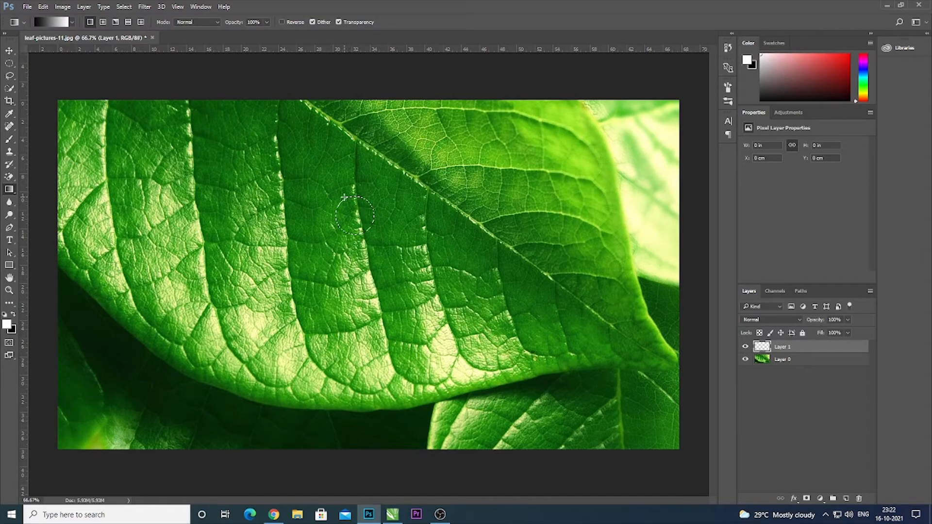
key("ctrl+plus")
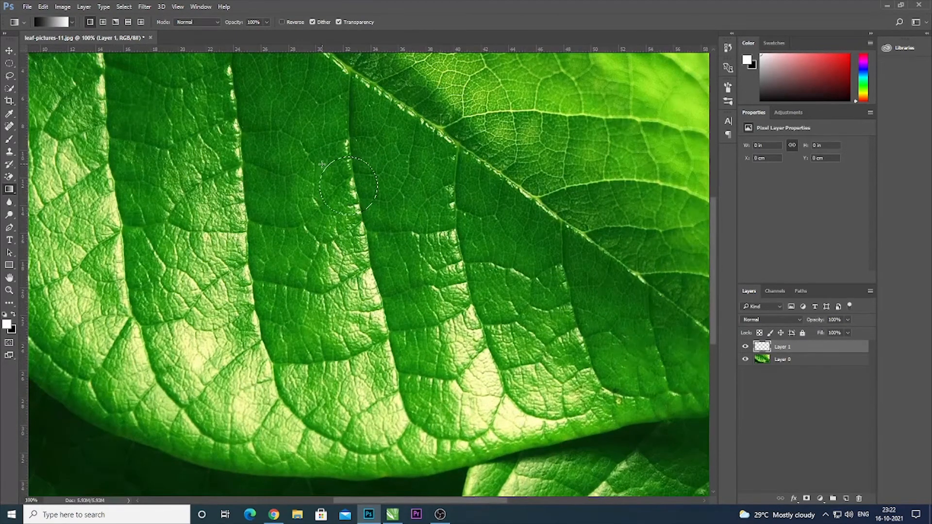
left_click_drag(323, 164, 372, 206)
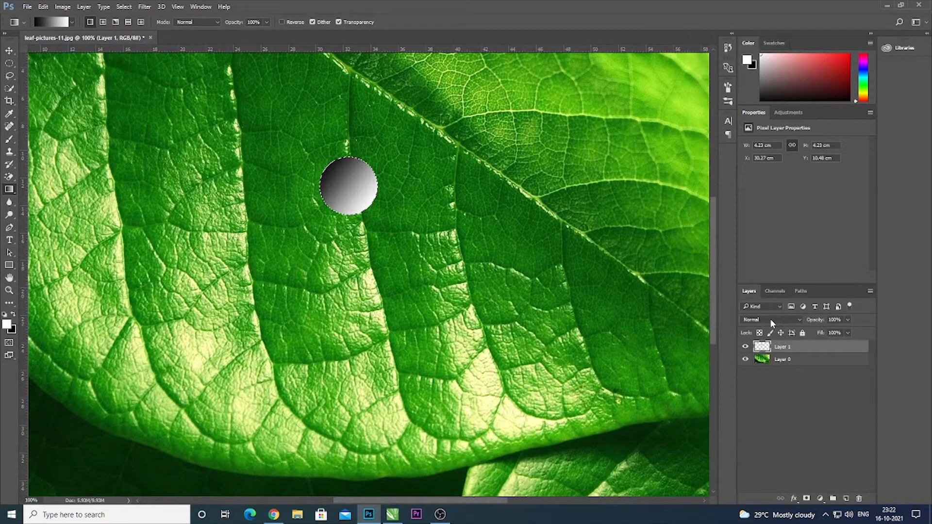
key("ctrl+d")
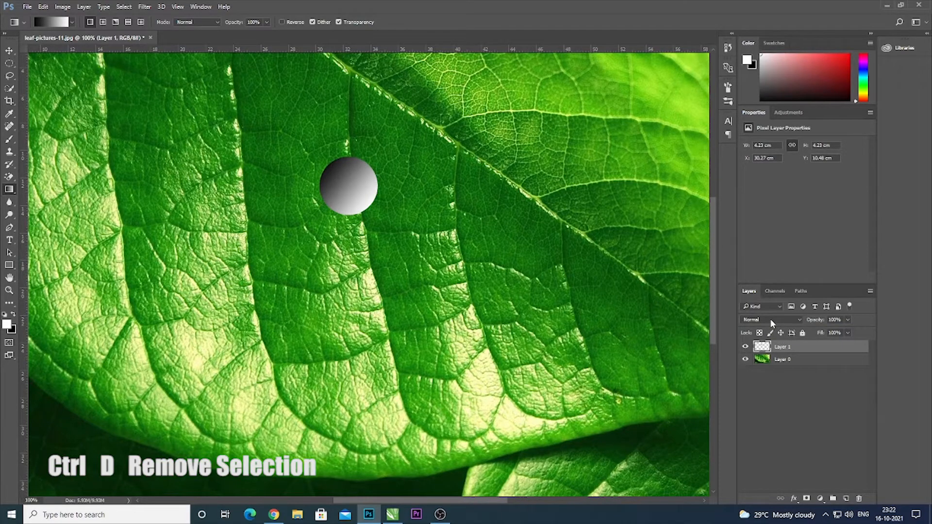
Set the gradient circle layer's blend mode to Overlay and add an Inner Shadow effect to it.
left_click(770, 318)
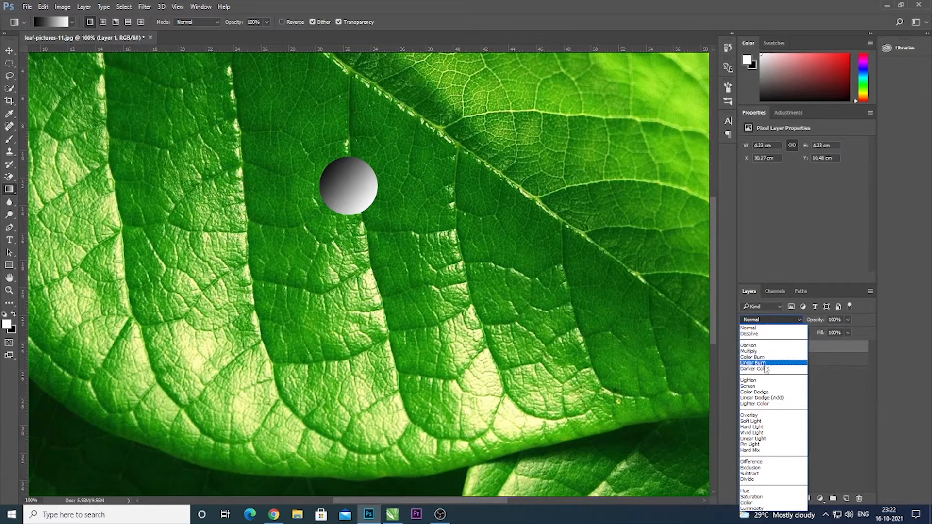
left_click(752, 415)
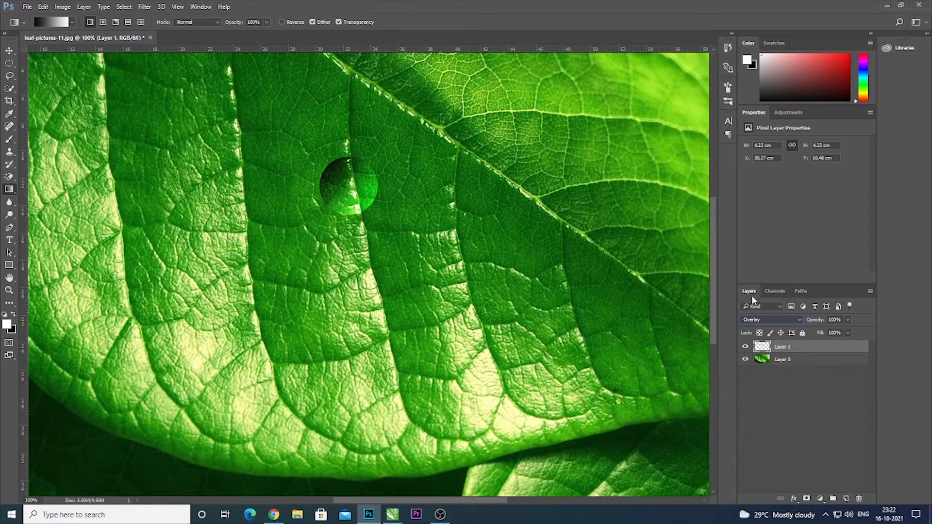
double_click(761, 348)
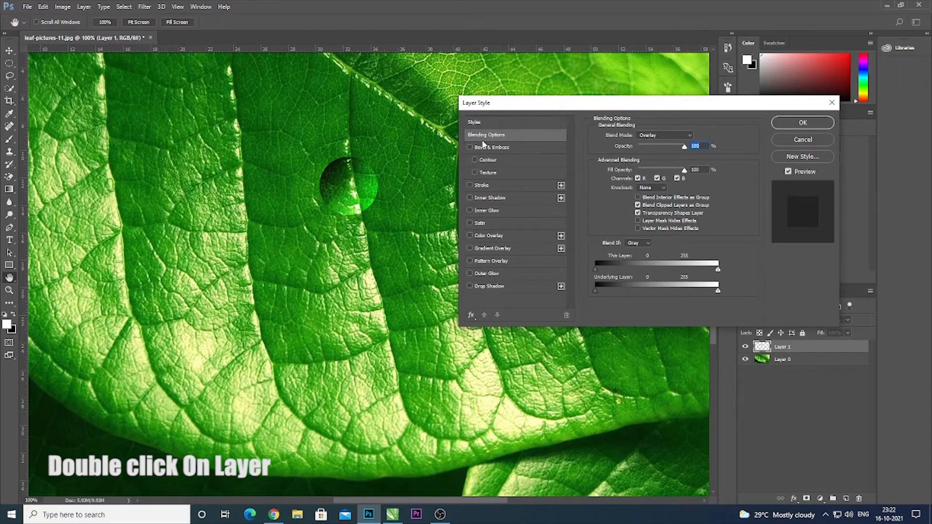
left_click(469, 198)
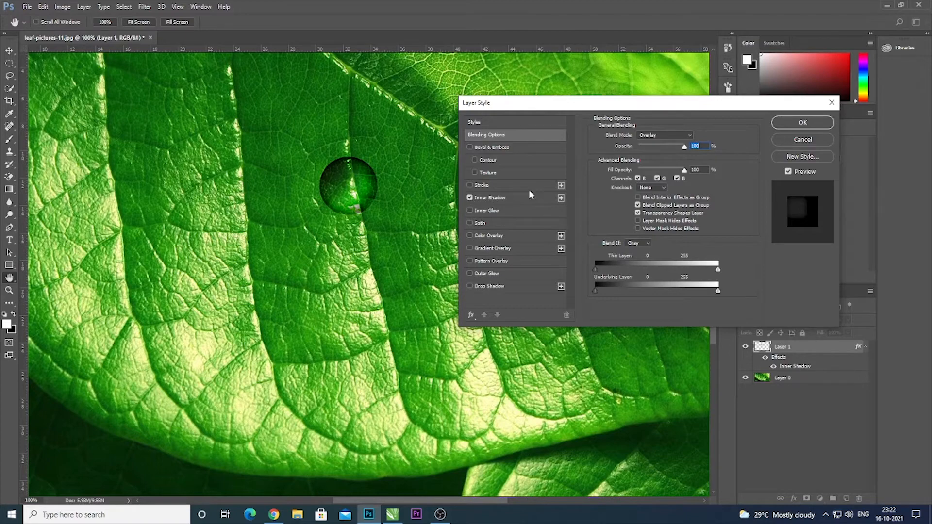
left_click(505, 198)
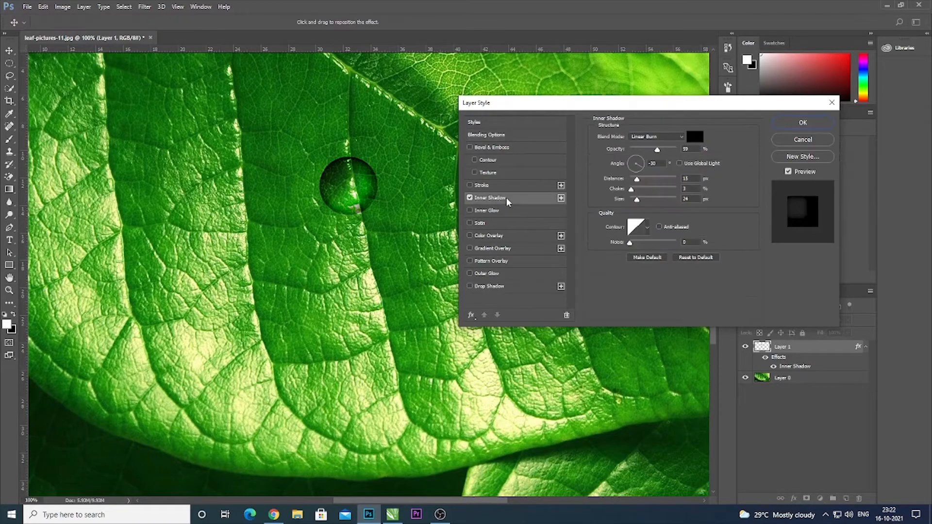
Set the inner shadow to Linear Burn, opacity 38%, angle -30°, distance 17 px, choke 5% and size 10 px.
left_click(643, 141)
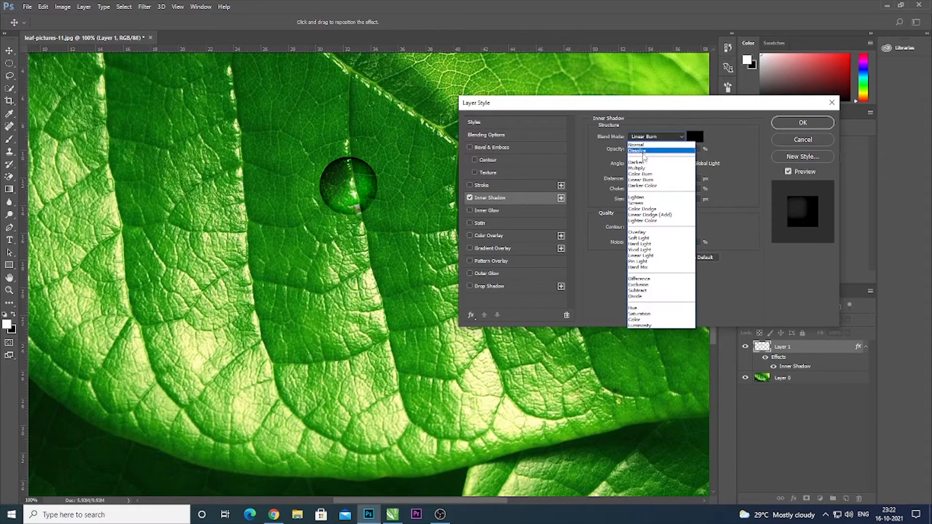
left_click(640, 180)
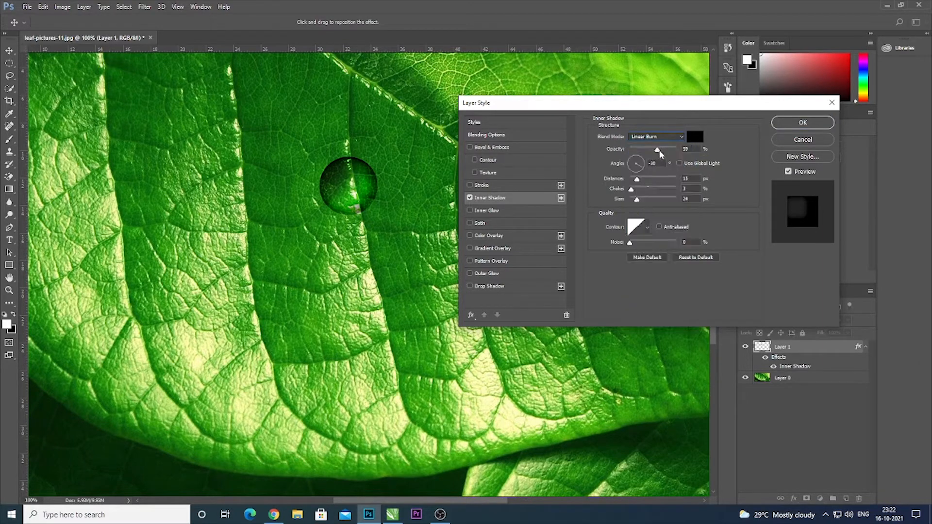
left_click_drag(655, 154, 643, 173)
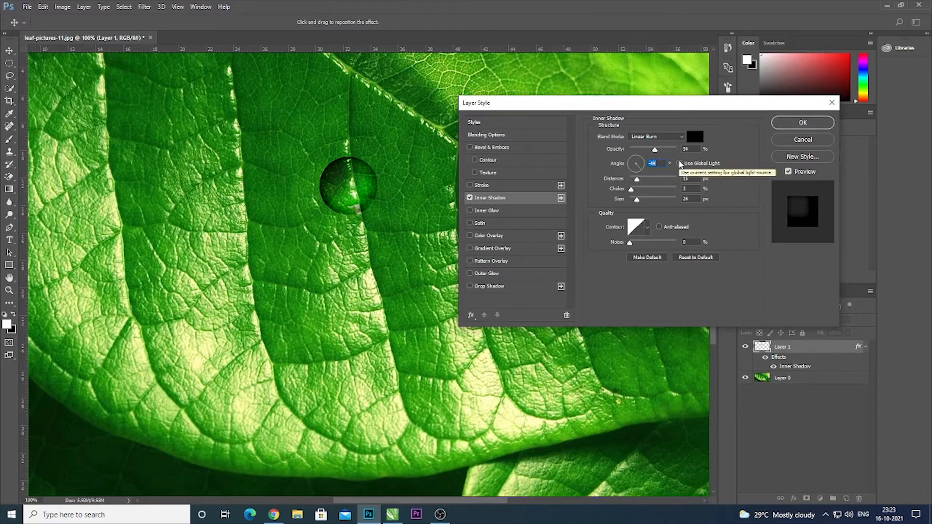
type("-30")
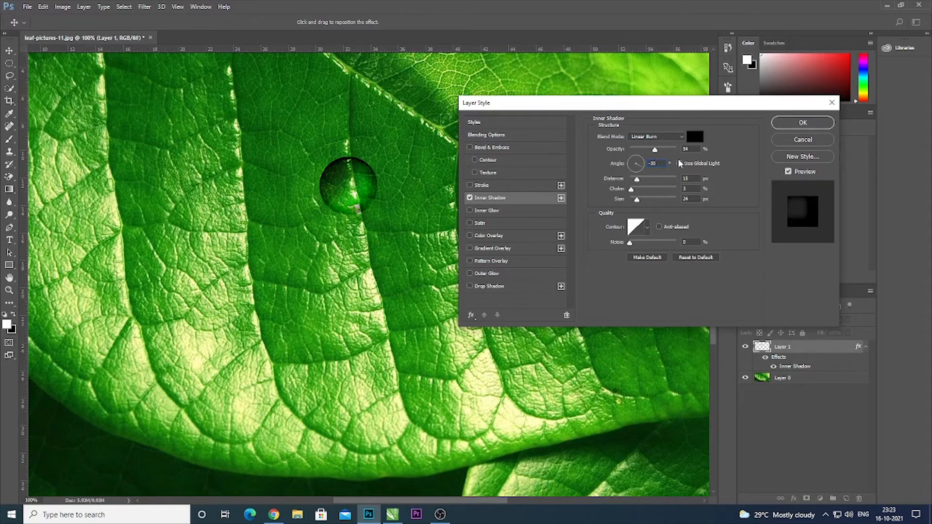
left_click_drag(655, 150, 633, 191)
left_click_drag(650, 150, 648, 157)
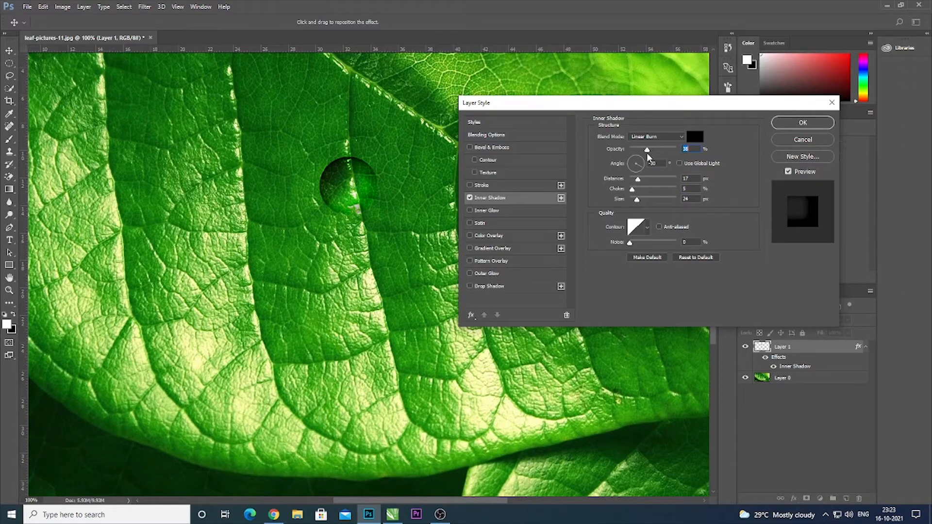
left_click_drag(636, 200, 634, 200)
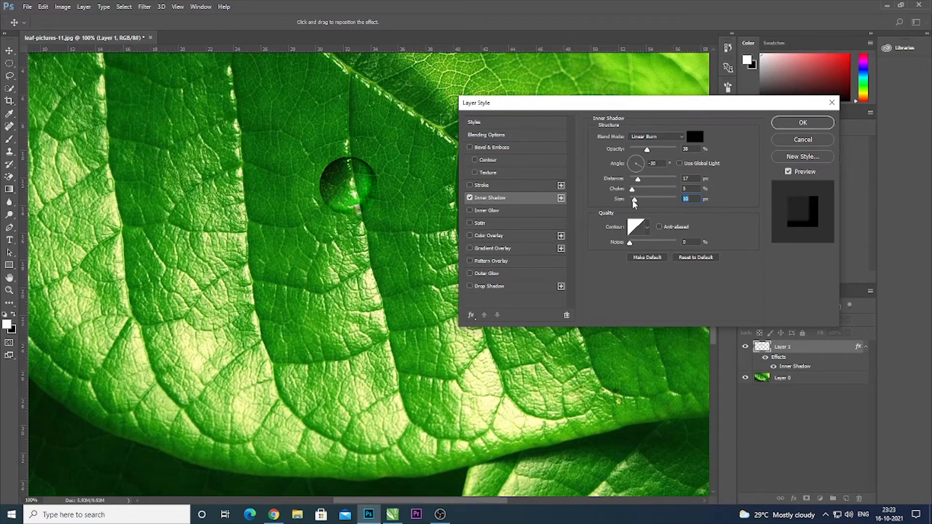
Add a Drop Shadow effect to the circle layer with the Linear Burn blend mode.
left_click(469, 287)
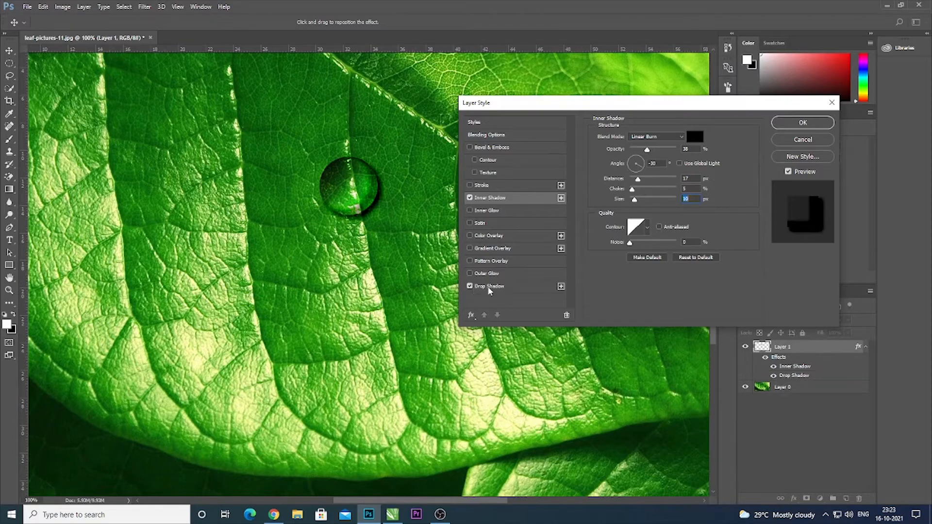
left_click(489, 287)
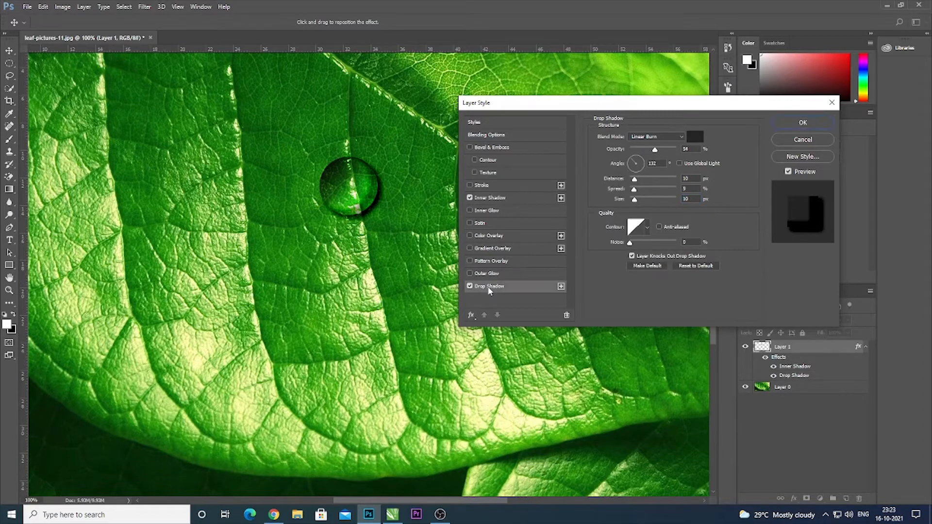
left_click(655, 139)
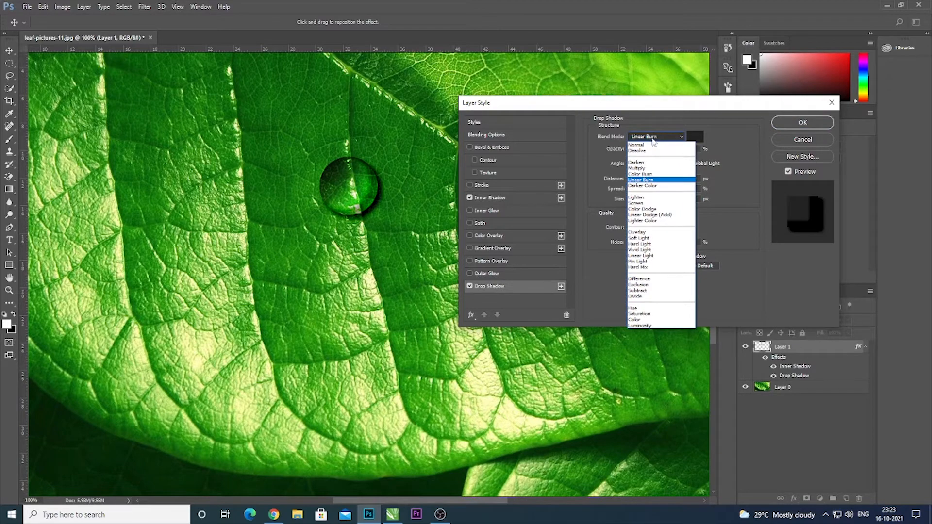
left_click(648, 180)
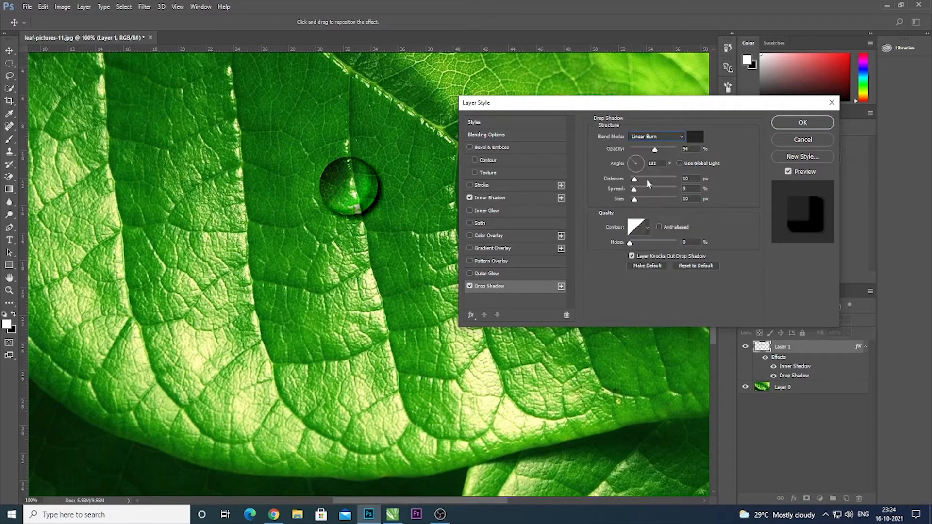
Set the drop shadow's angle to 130° and spread to 10%, fine-tune its size and distance, and apply the layer style.
double_click(657, 165)
type("130")
left_click_drag(634, 183, 637, 195)
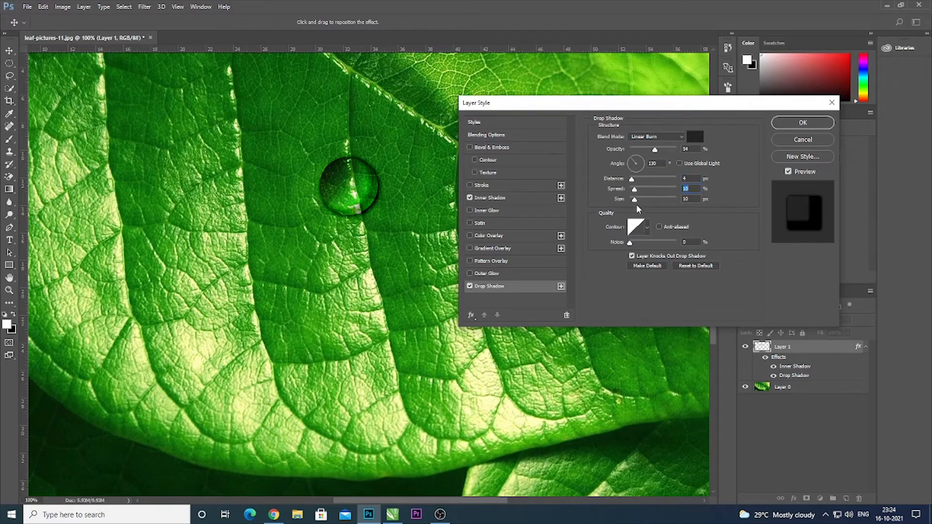
left_click_drag(635, 201, 633, 206)
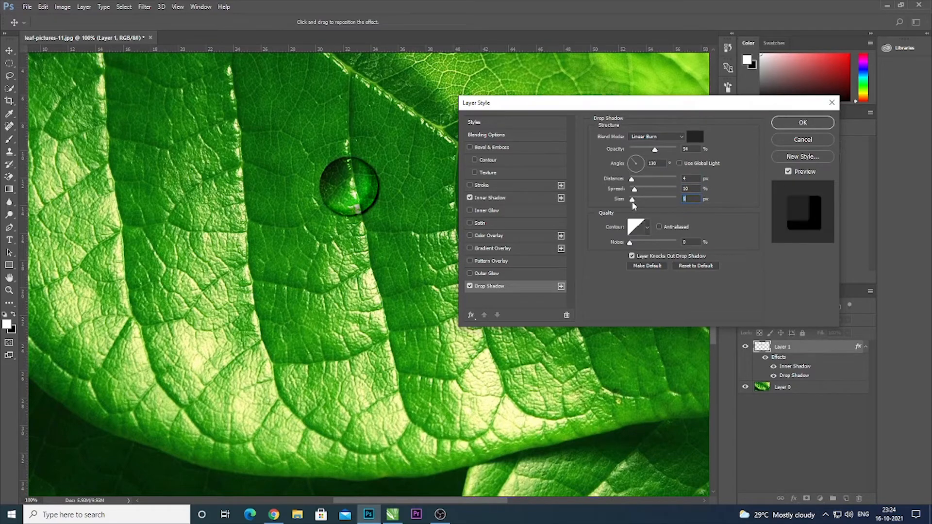
left_click_drag(631, 179, 636, 187)
left_click(803, 123)
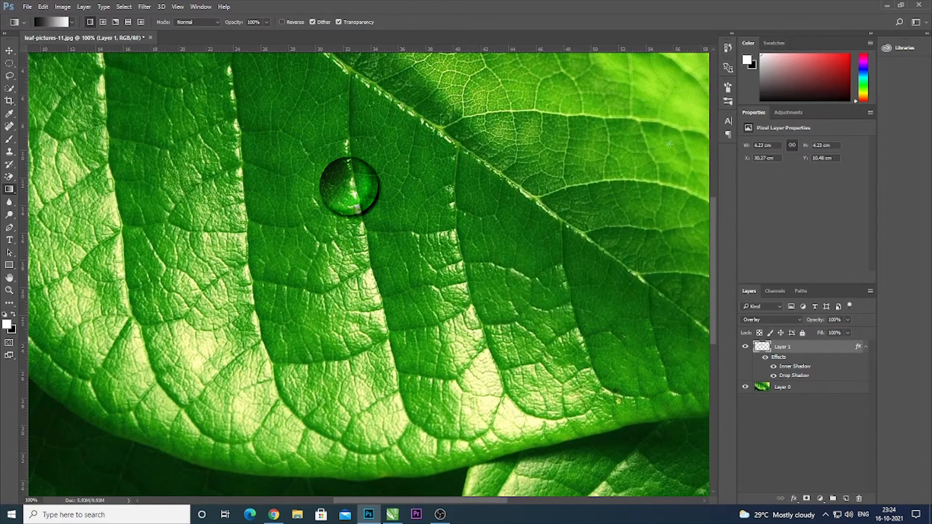
Add a new empty layer above the water drop layer and name it highlight.
left_click(9, 50)
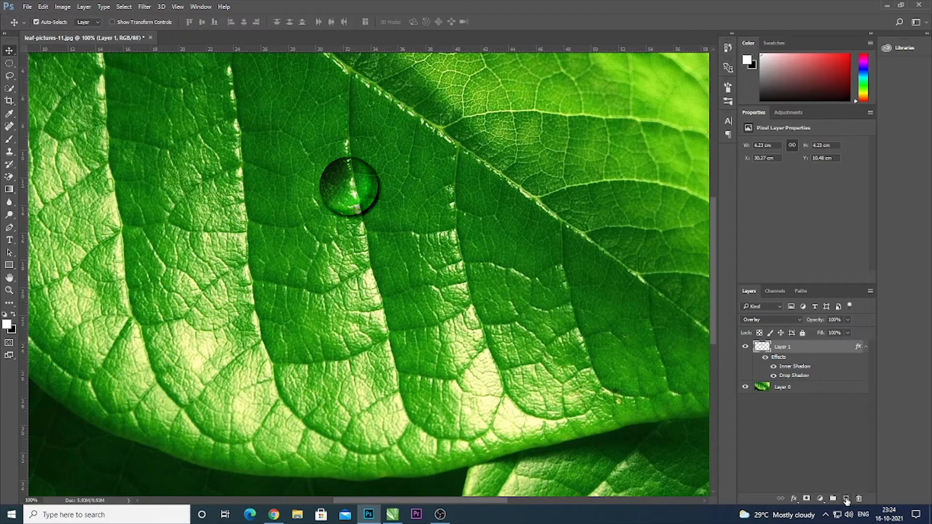
left_click(846, 499)
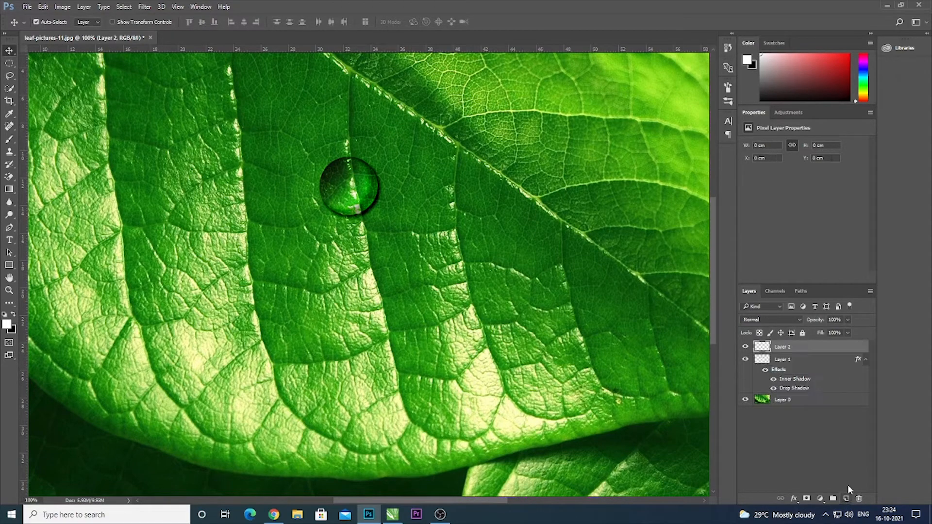
double_click(783, 347)
type("highlight")
left_click(808, 401)
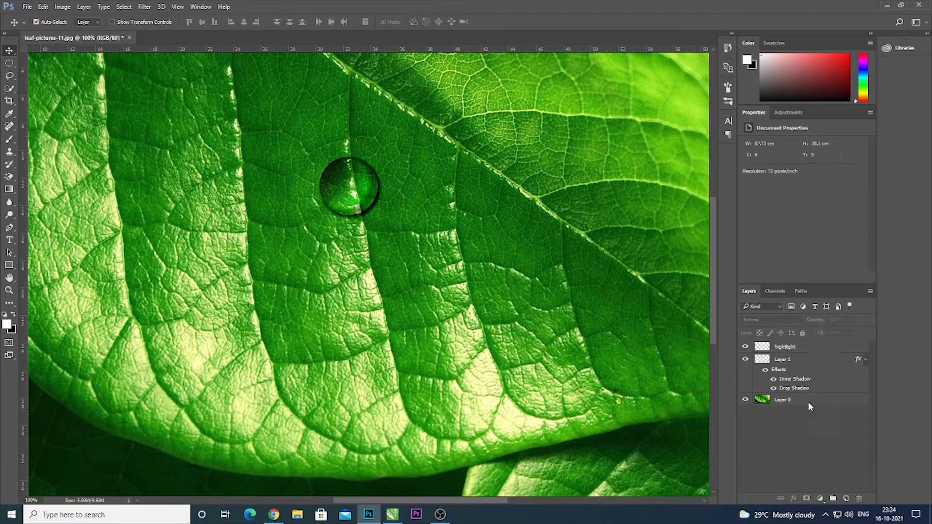
Set up the Brush at about 23 px with 90% hardness for painting on the highlight layer.
left_click(784, 349)
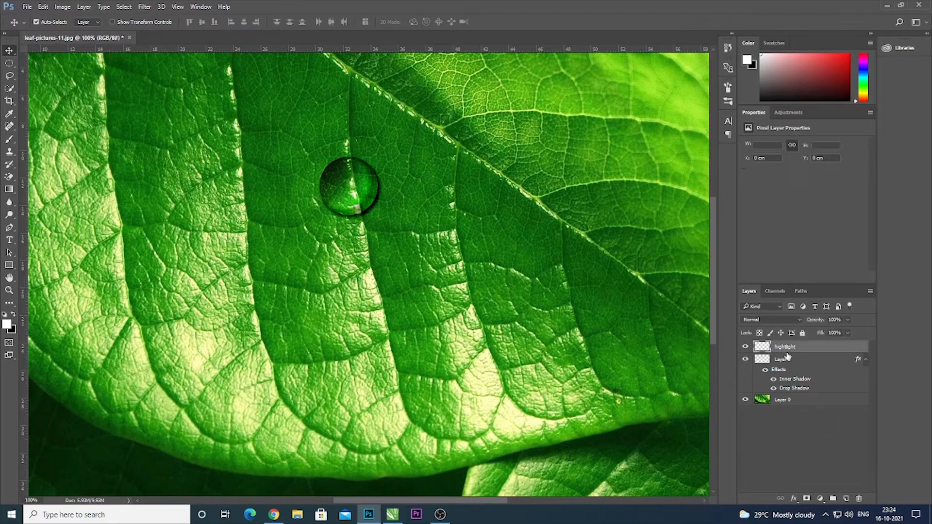
left_click(12, 141)
left_click(34, 141)
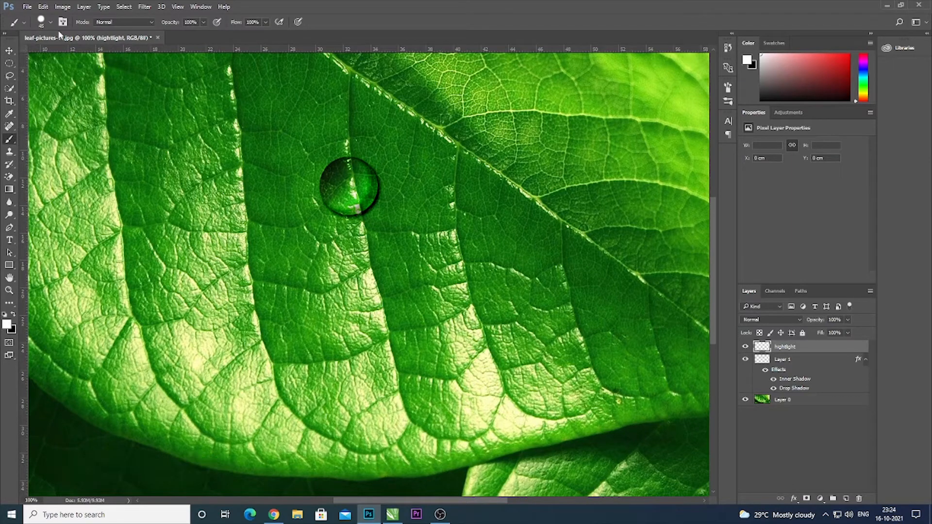
left_click(41, 22)
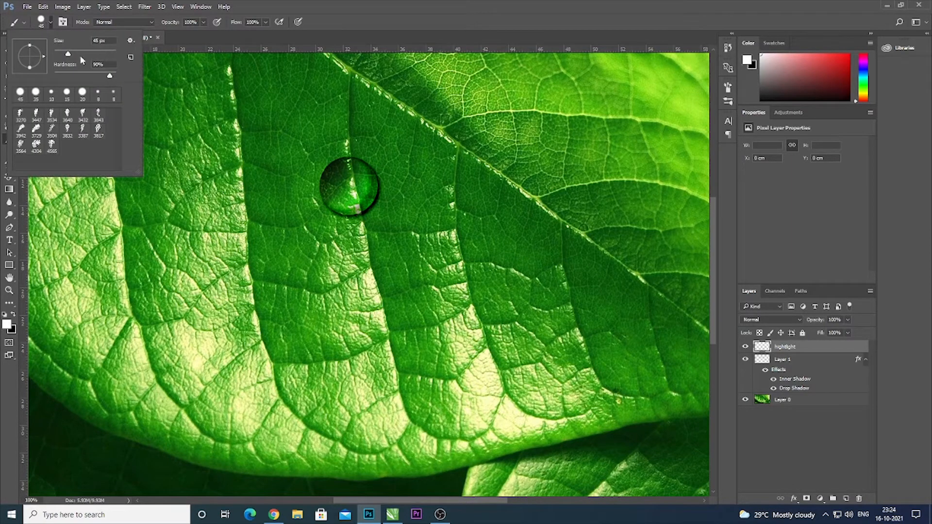
left_click_drag(69, 57, 64, 59)
left_click(107, 67)
type("90")
left_click(110, 77)
left_click(3, 326)
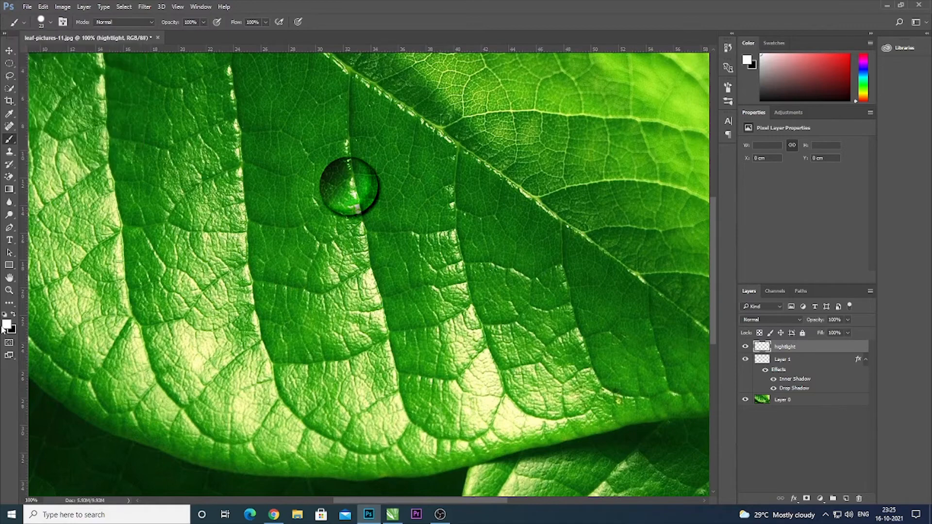
Set the foreground colour to white and paint one small highlight dot in the drop's dark upper-left area with a slightly smaller brush.
left_click(7, 326)
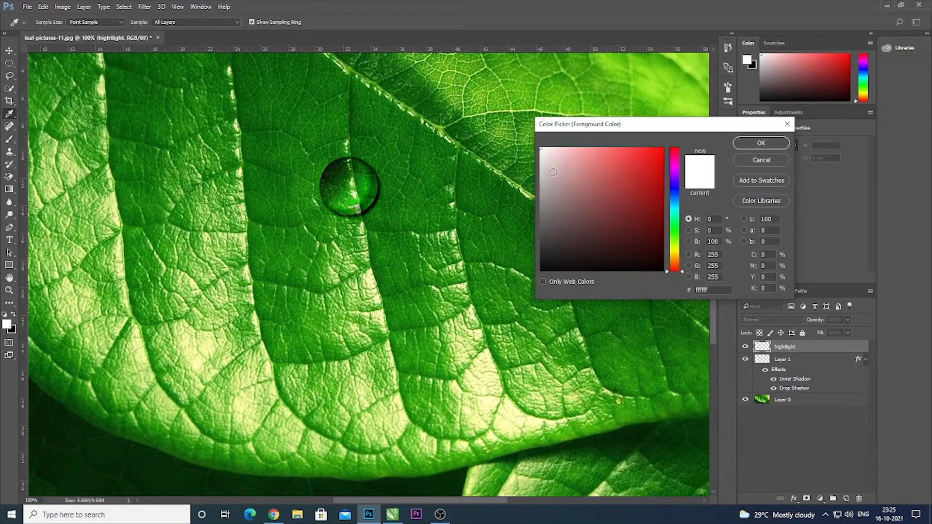
left_click(752, 146)
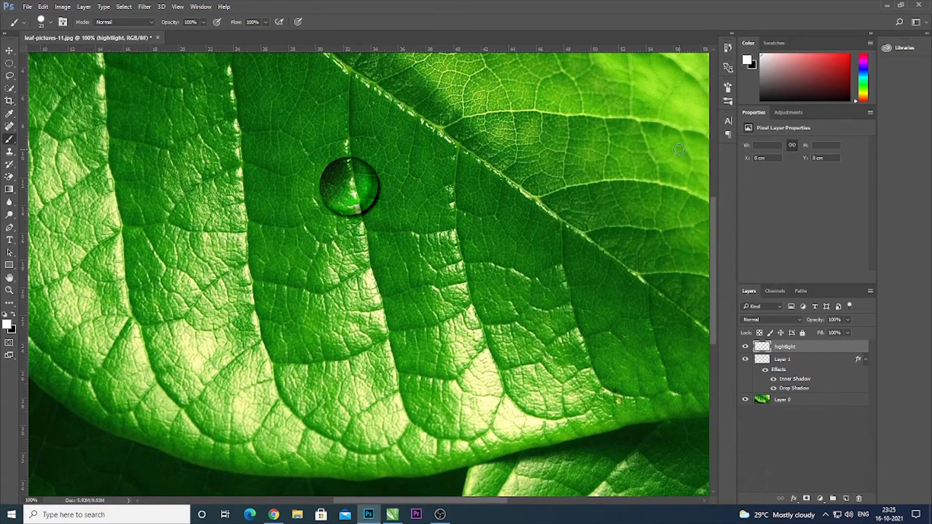
key("ctrl+plus")
scroll(282, 119, "up", 4)
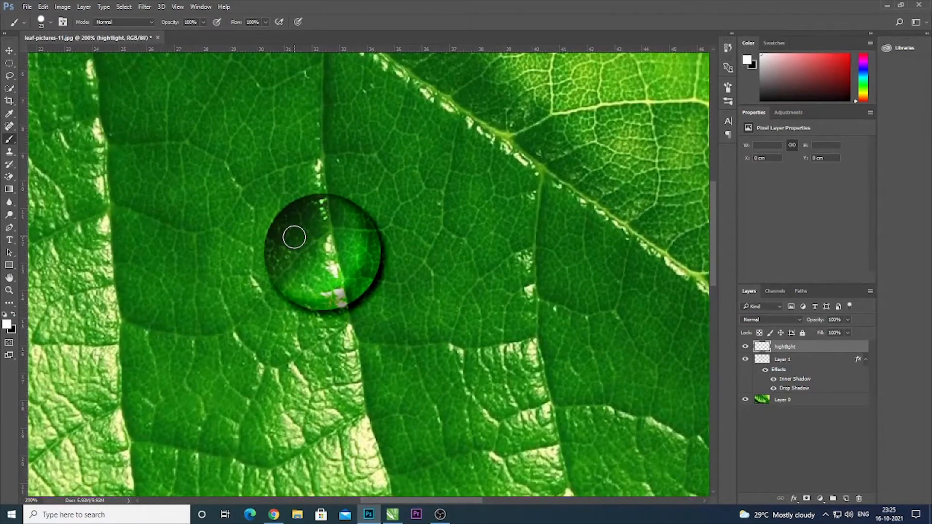
key("bracketleft")
key("bracketleft")
key("bracketleft")
key("bracketright")
left_click(294, 231)
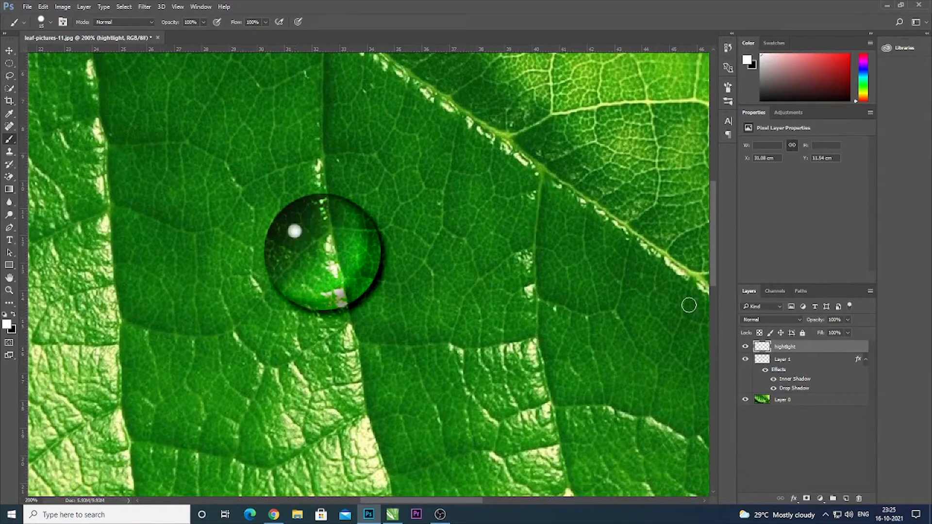
Enlarge the highlight layer and Layer 1 together and shift the drop slightly down and to the left on the leaf.
left_click(13, 55)
key("ctrl+minus")
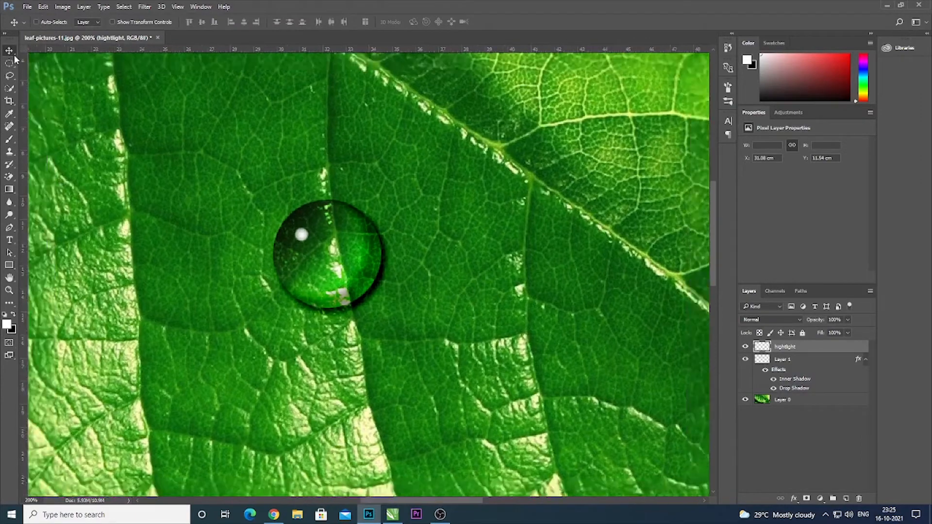
key("ctrl+minus")
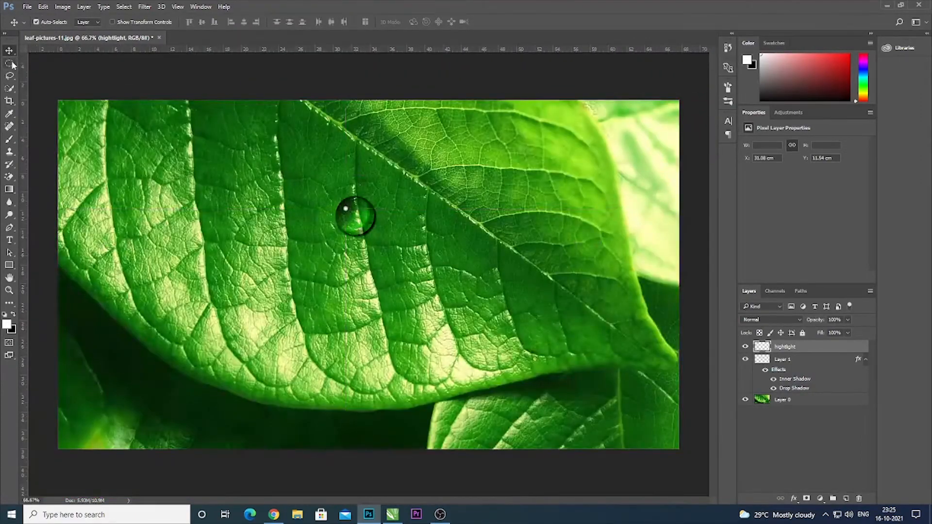
left_click(780, 361, "ctrl")
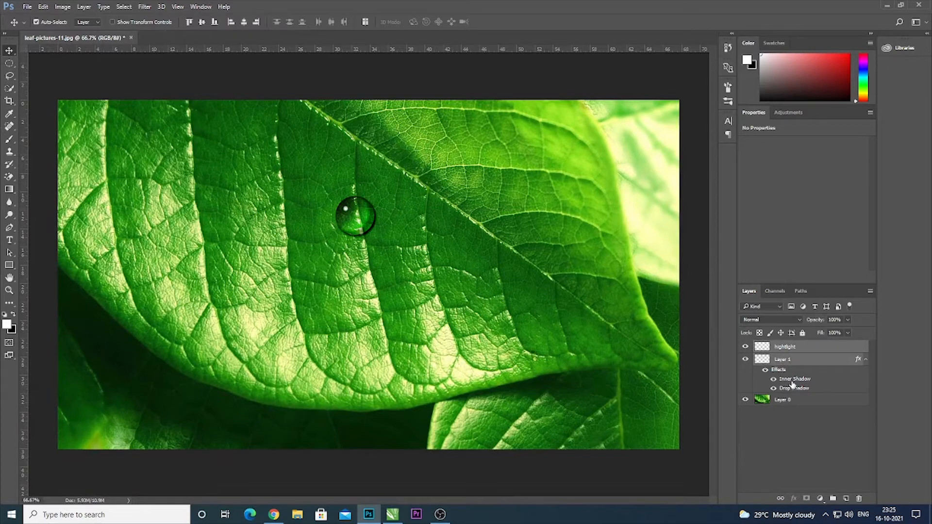
key("ctrl+t")
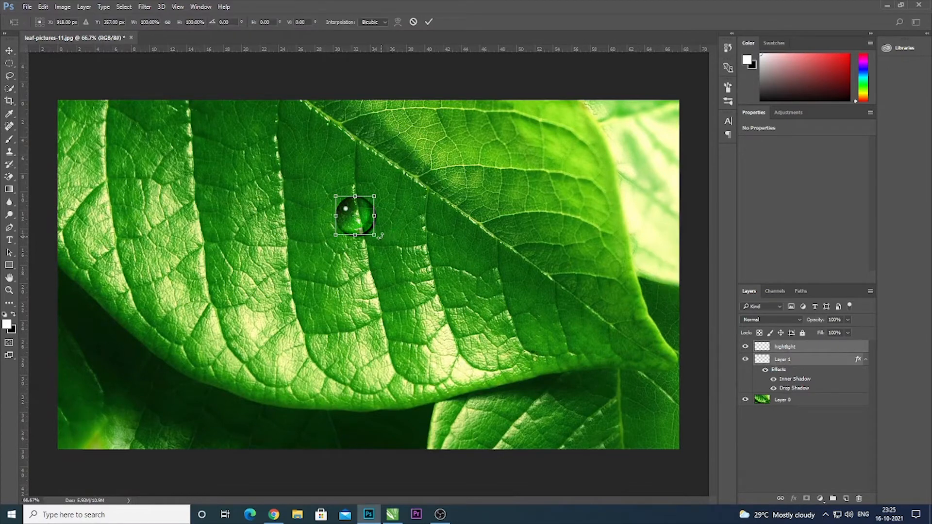
left_click_drag(377, 236, 371, 256)
key("Return")
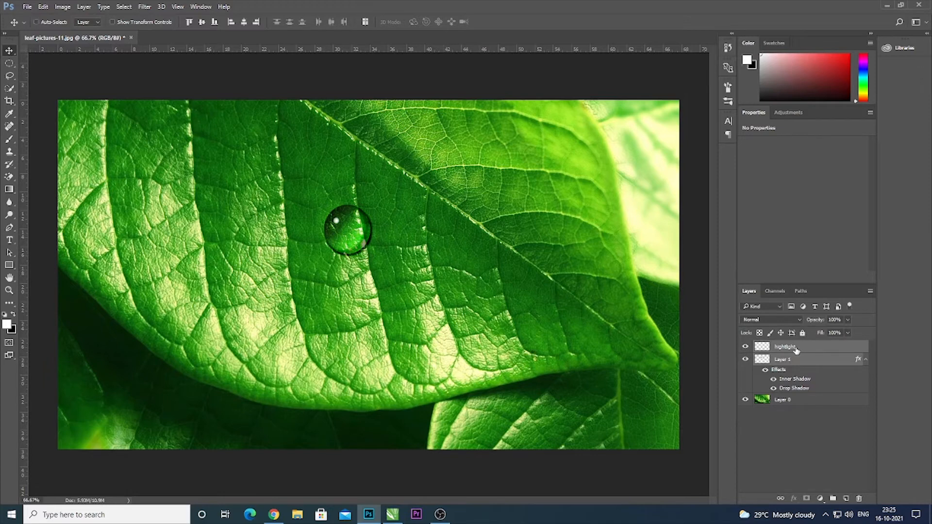
Group the two drop layers, duplicate the group, and place the duplicate's circle down and to the right of the first drop.
key("ctrl+g")
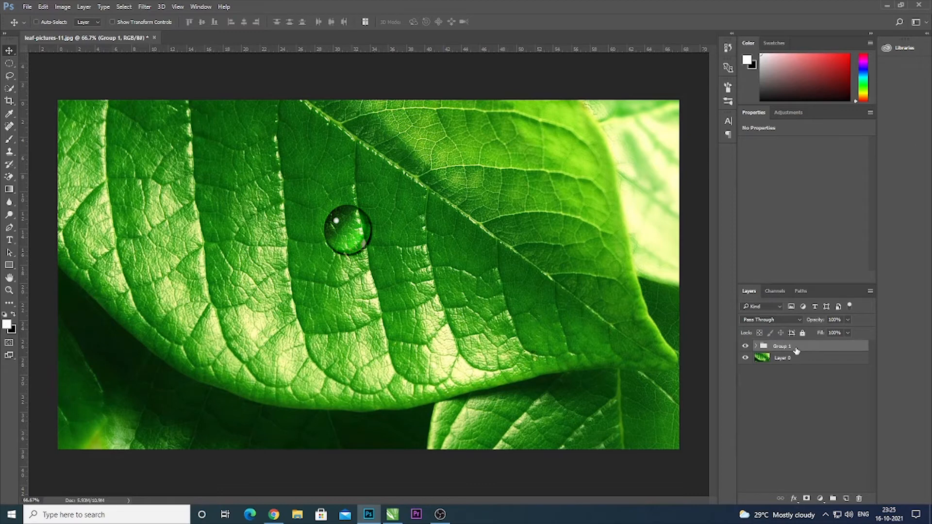
key("ctrl+j")
left_click(363, 243, "ctrl")
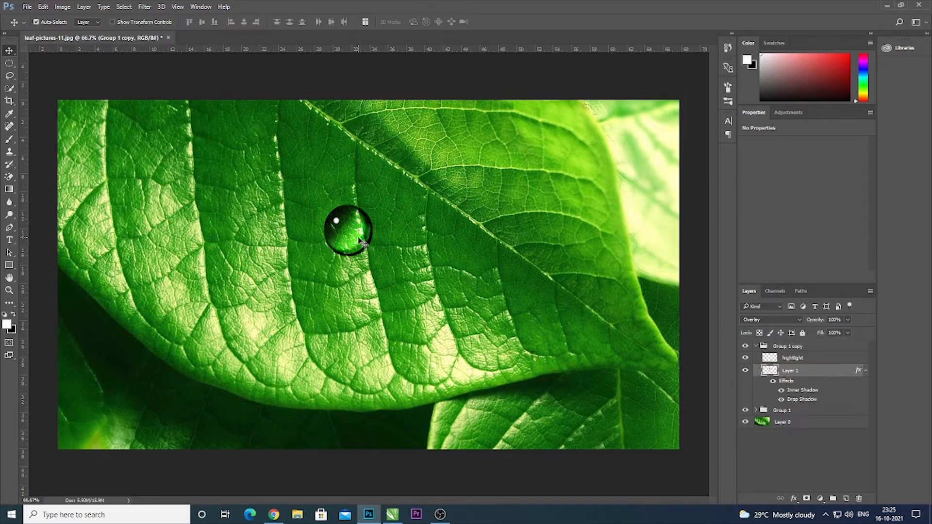
left_click_drag(363, 243, 467, 283)
Copy the highlight dot from the first drop onto the second drop and adjust the copy's opacity.
left_click(337, 222)
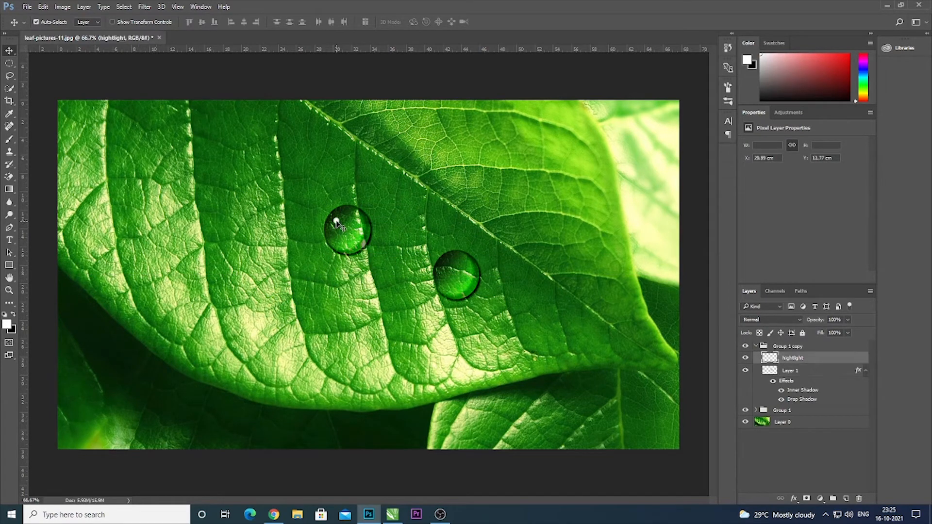
left_click_drag(337, 223, 447, 266)
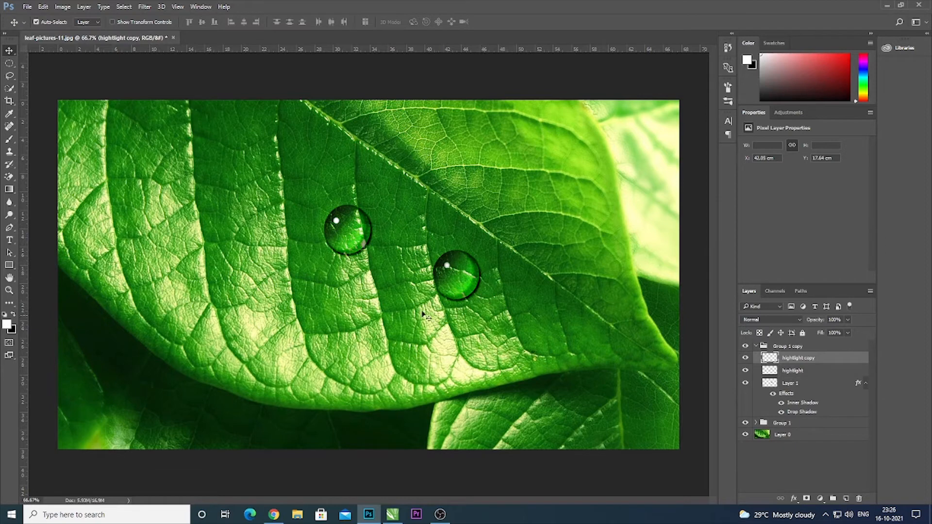
left_click(848, 320)
mouse_move(849, 333)
left_mouse_down()
mouse_move(837, 337)
mouse_move(853, 330)
left_mouse_up()
left_click(716, 369)
Set the opacity of the Group 1 copy group to 82%.
left_click(790, 347)
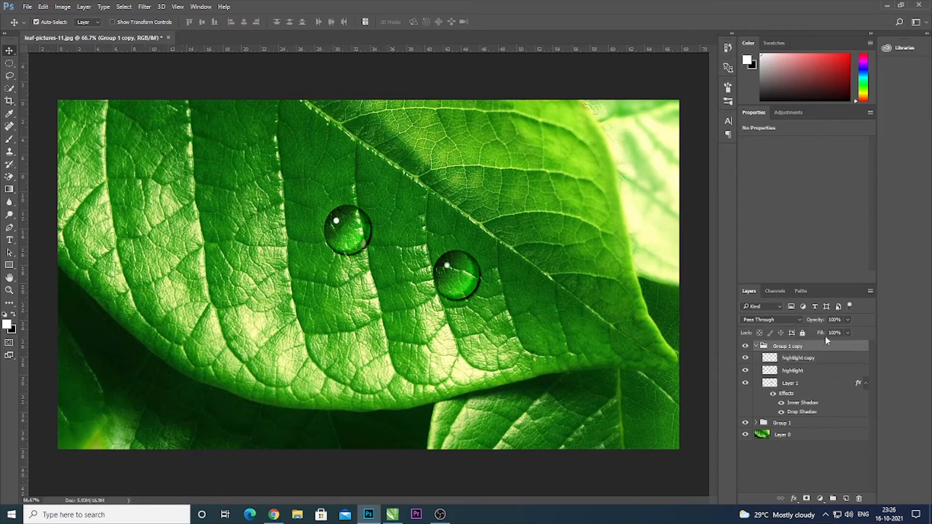
left_click(848, 321)
left_click_drag(839, 335, 840, 335)
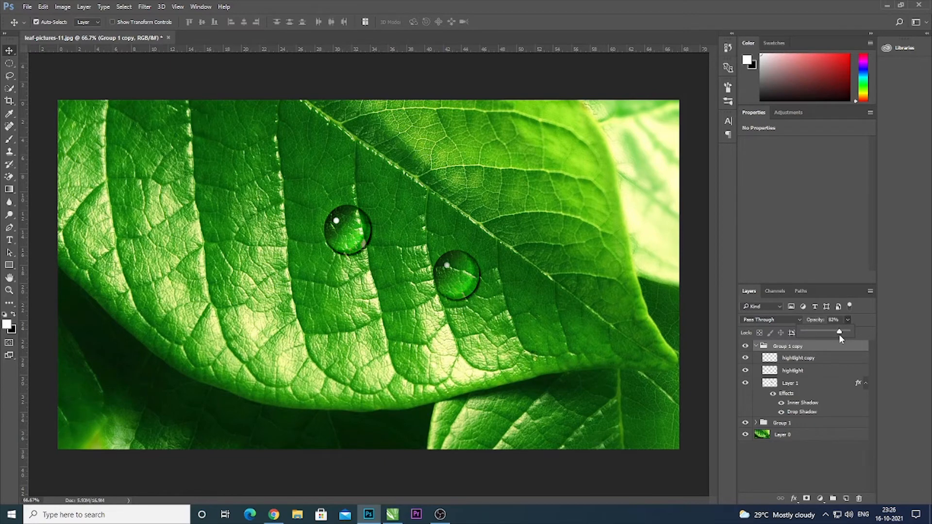
left_click(9, 51)
left_click(167, 88)
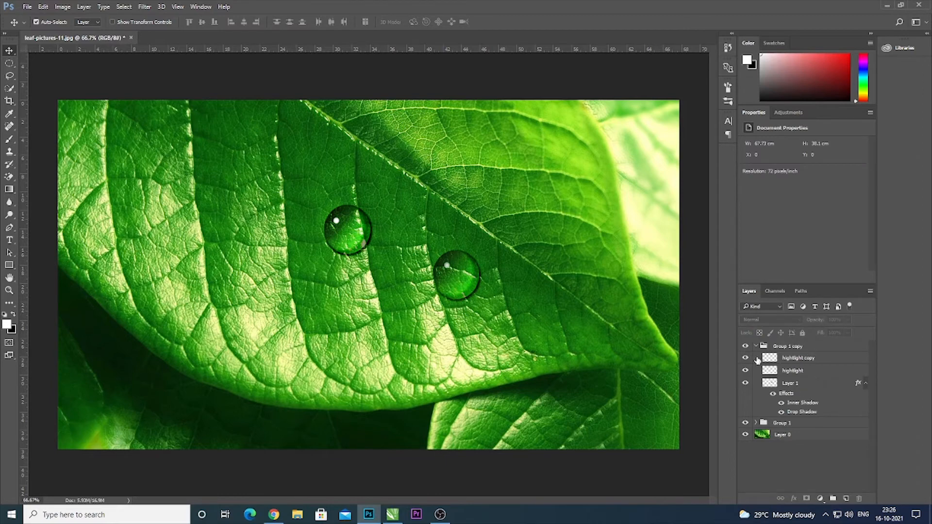
Collapse the duplicated group and slightly enlarge the first drop in Group 1 with Free Transform.
left_click(756, 346)
left_click(780, 359)
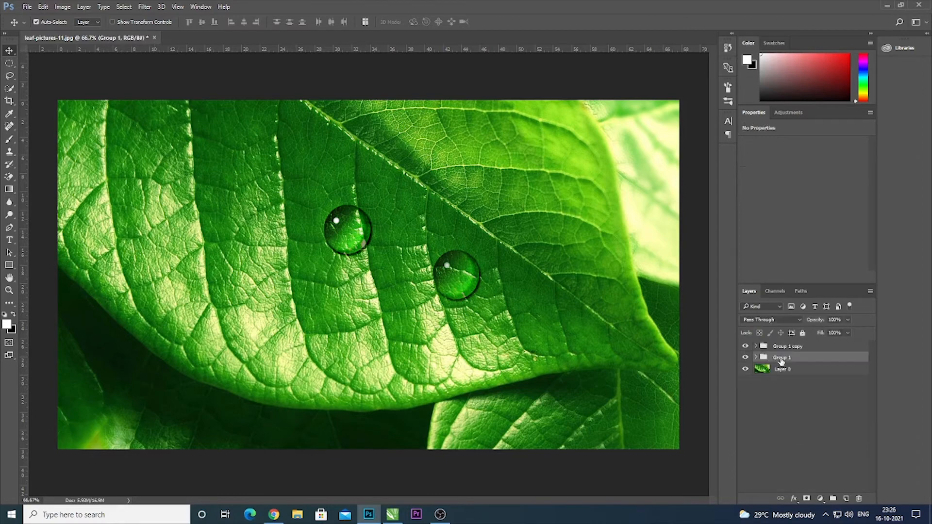
key("ctrl+t")
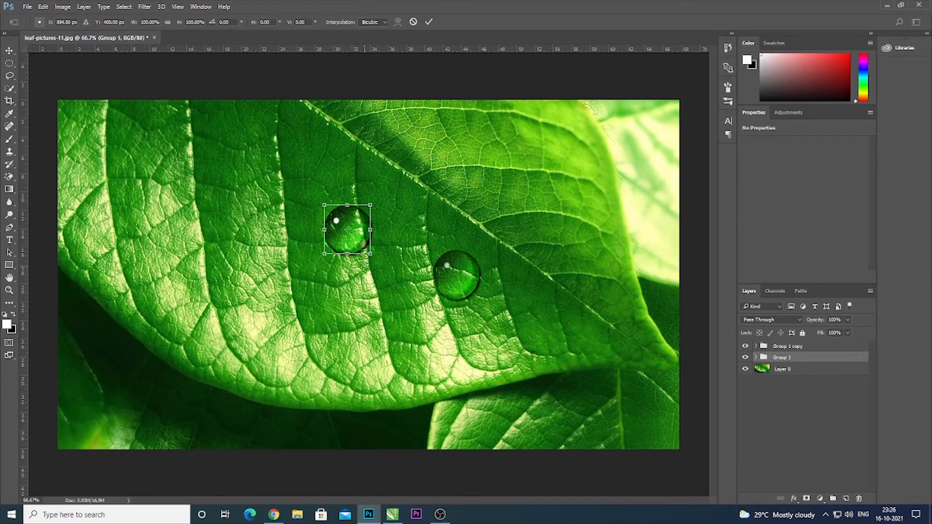
left_click_drag(371, 253, 307, 276)
key("ctrl+z")
key("Return")
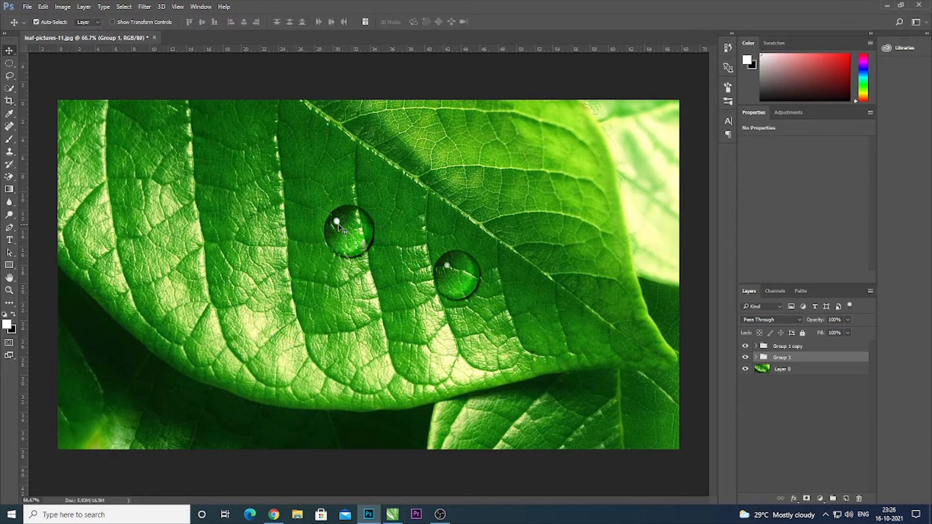
Remove the leftover duplicate highlight over the first drop and move the Group 1 drop slightly down and to the left.
left_click(351, 237)
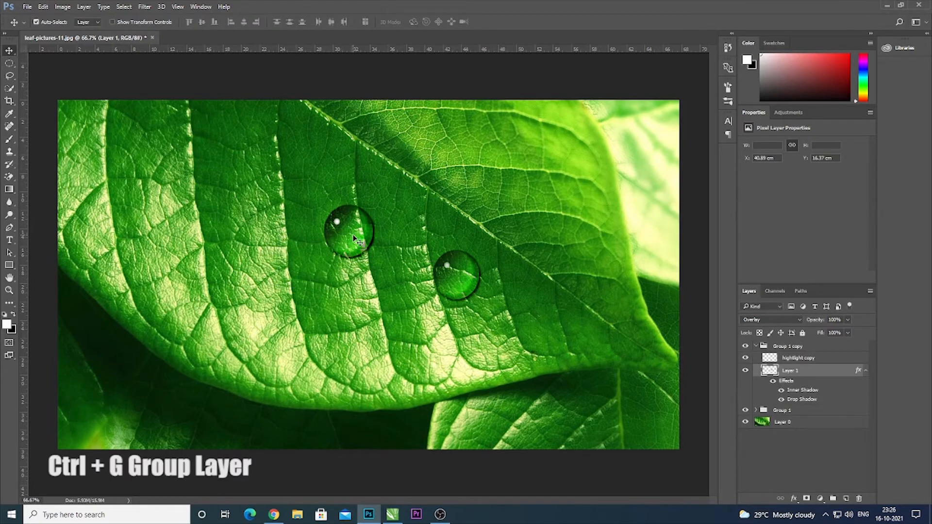
left_click(755, 346)
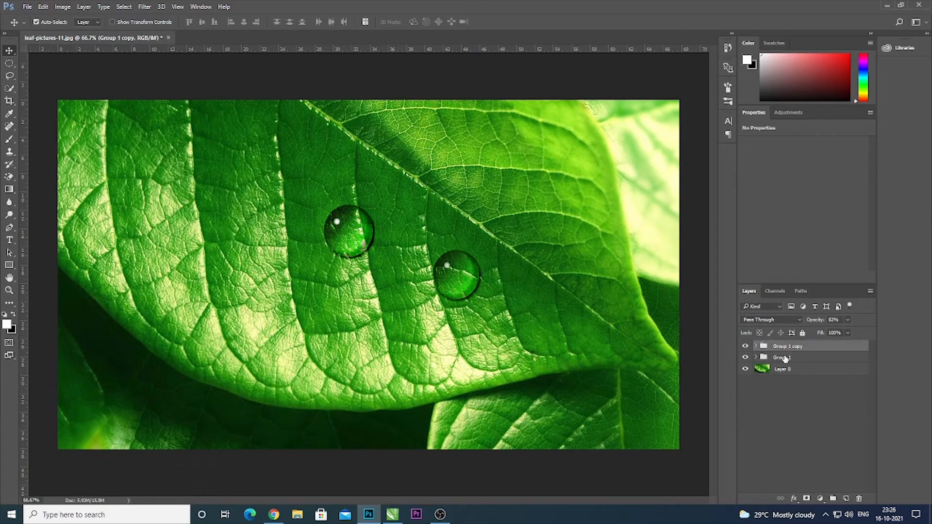
left_click(785, 357)
key("ctrl+t")
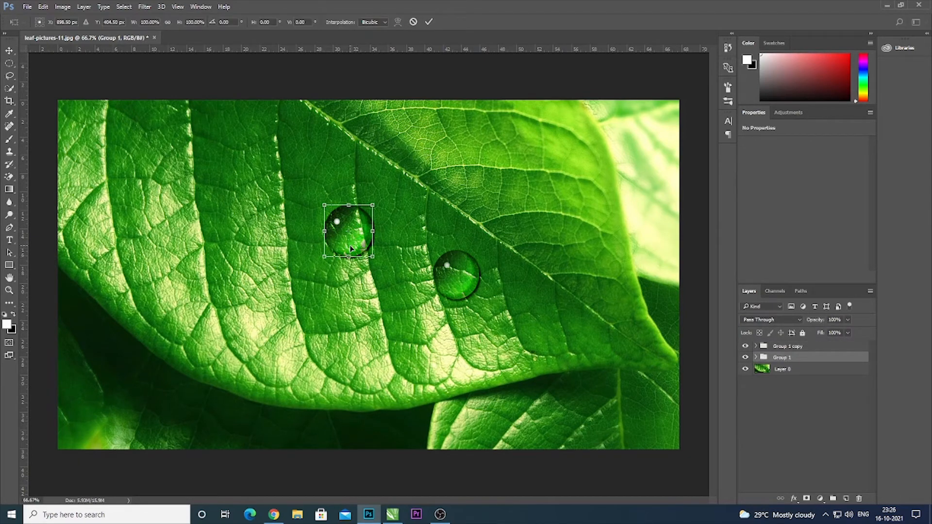
left_click_drag(350, 249, 338, 253)
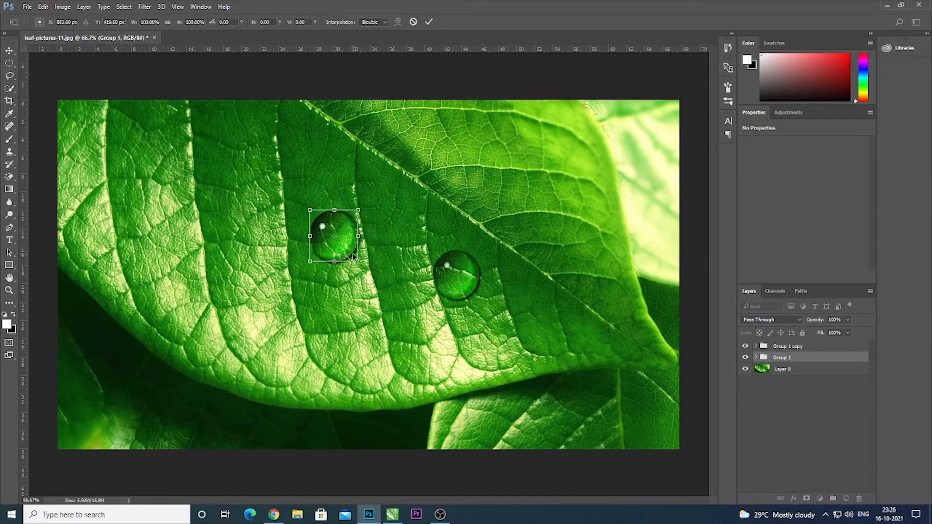
key("Return")
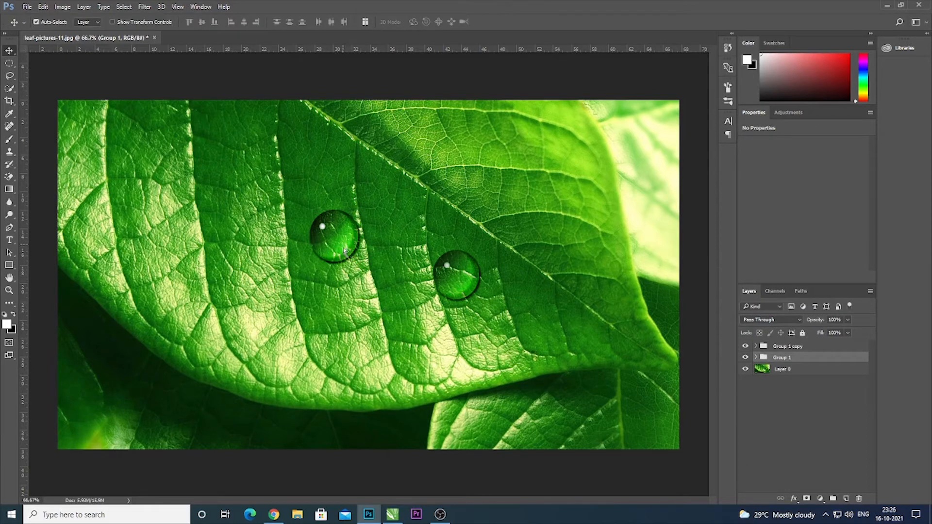
Try a copy of the first drop's circle layer near the leaf's lower edge, and delete that copy.
left_click_drag(345, 259, 498, 353)
key("ctrl+t")
key("Return")
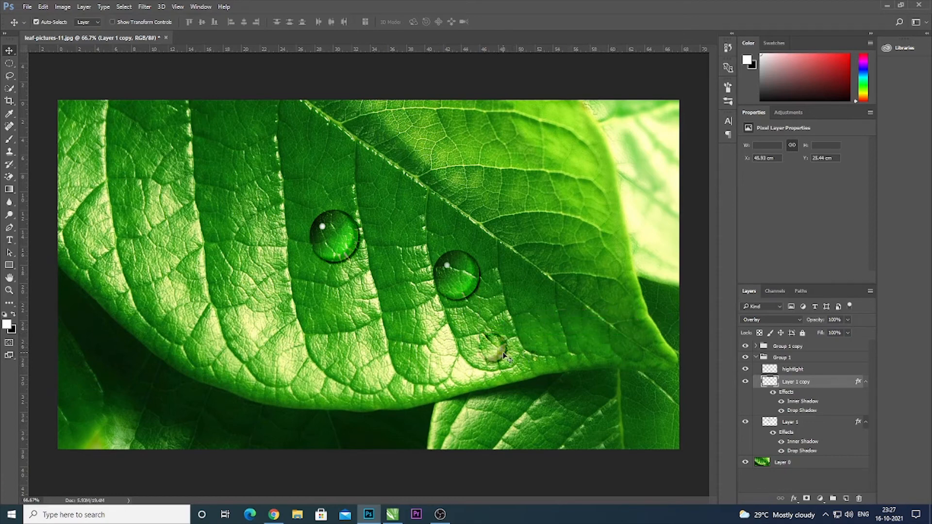
key("Delete")
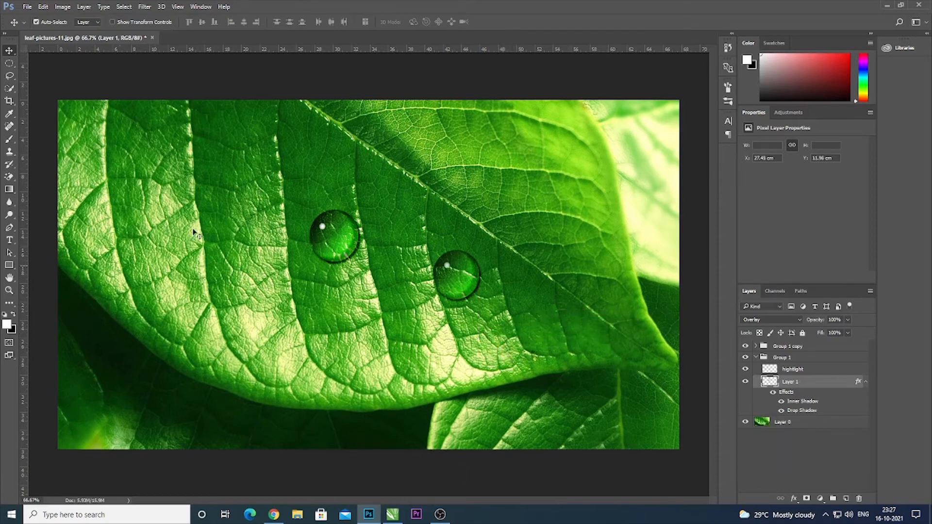
Apply Levels to the leaf photo layer with a black input level of 14 and a midtone value of 1.27.
left_click(148, 249)
key("ctrl+l")
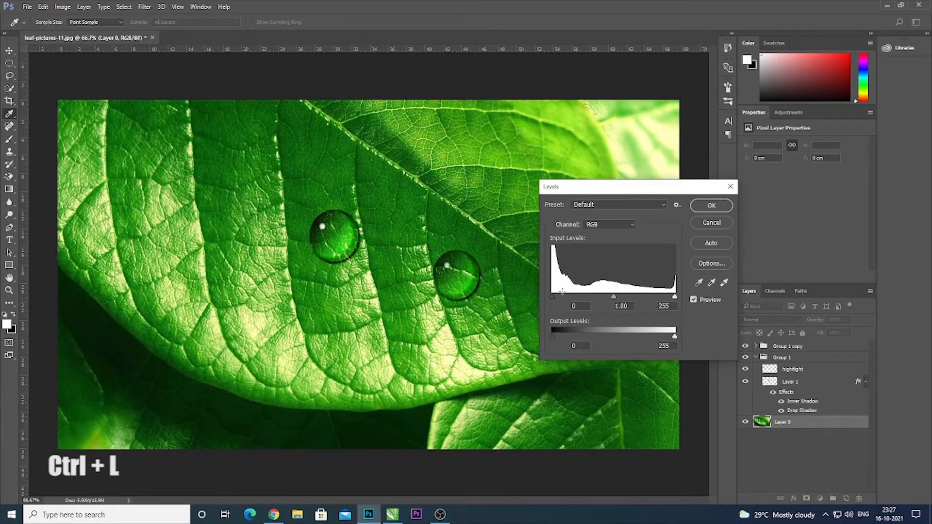
left_click_drag(552, 296, 559, 297)
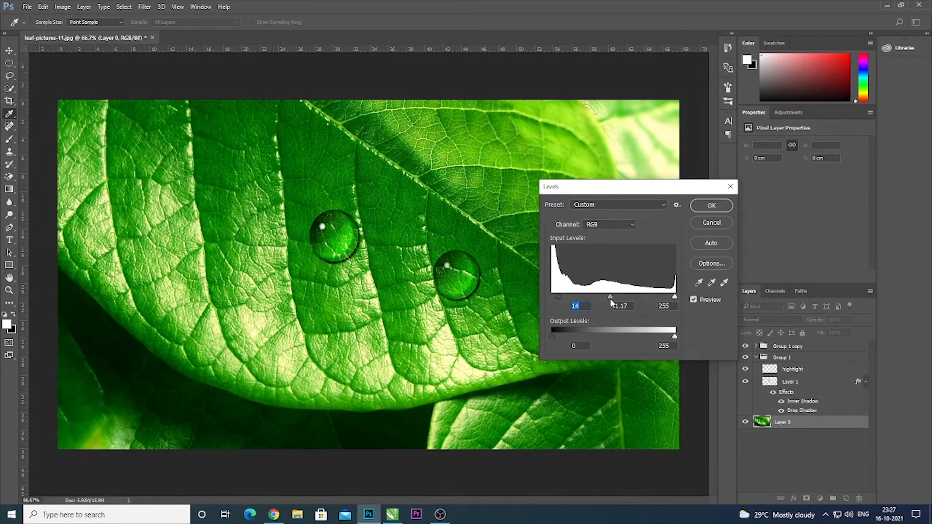
left_click_drag(610, 298, 609, 299)
left_click(618, 303)
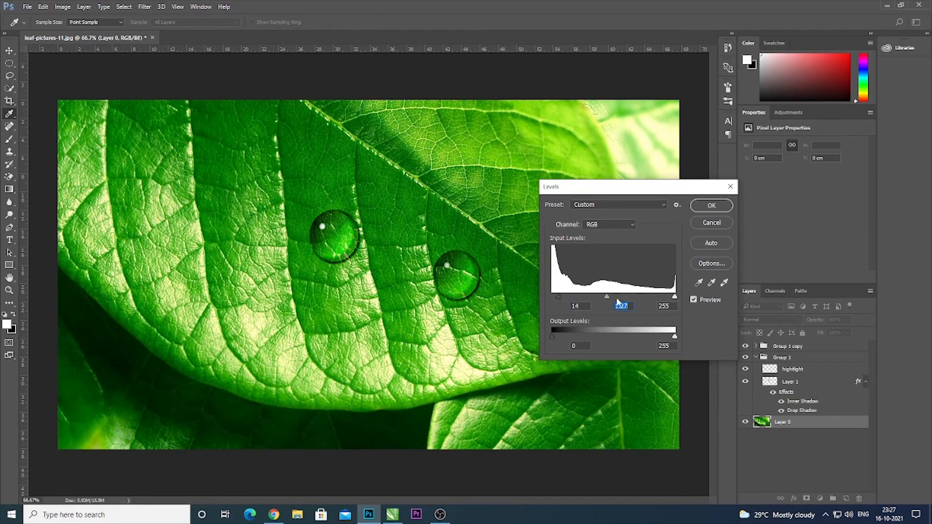
left_click(716, 204)
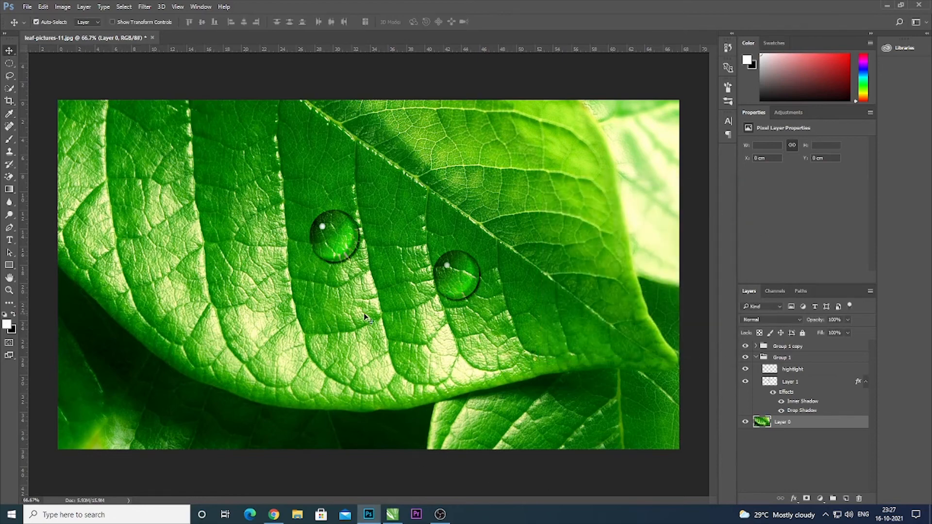
left_click(63, 7)
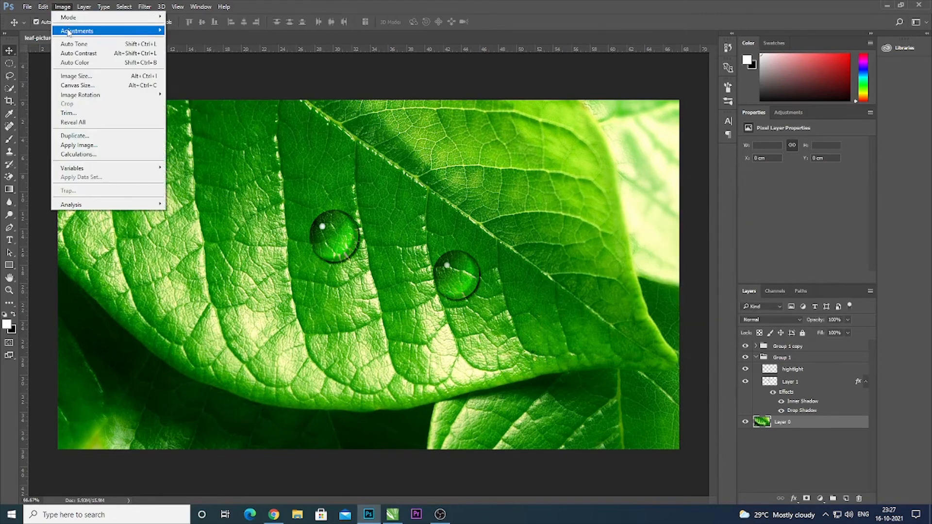
mouse_move(112, 31)
left_click(194, 58)
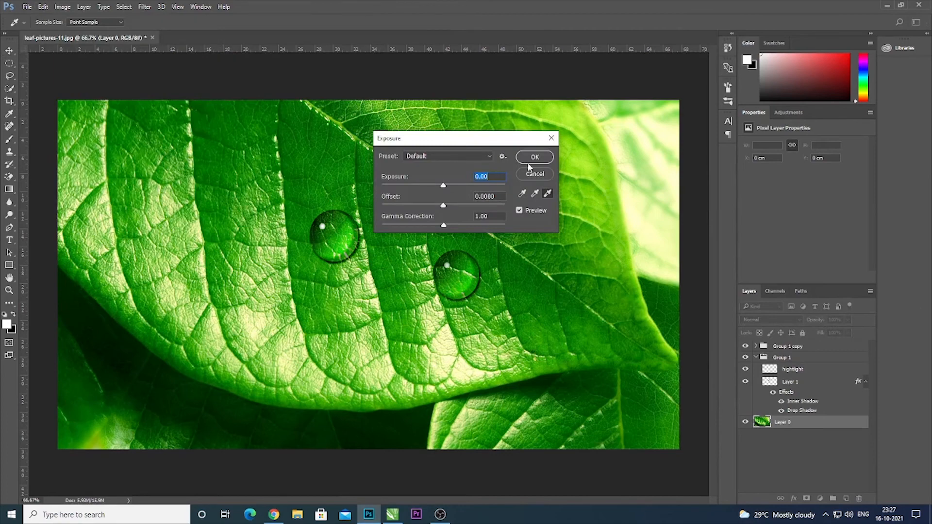
left_click_drag(445, 188, 446, 209)
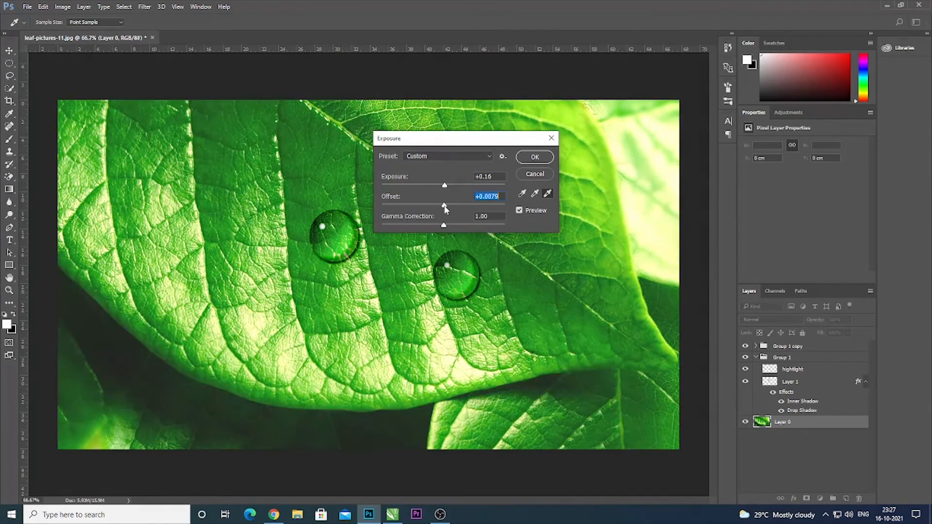
left_click(533, 173)
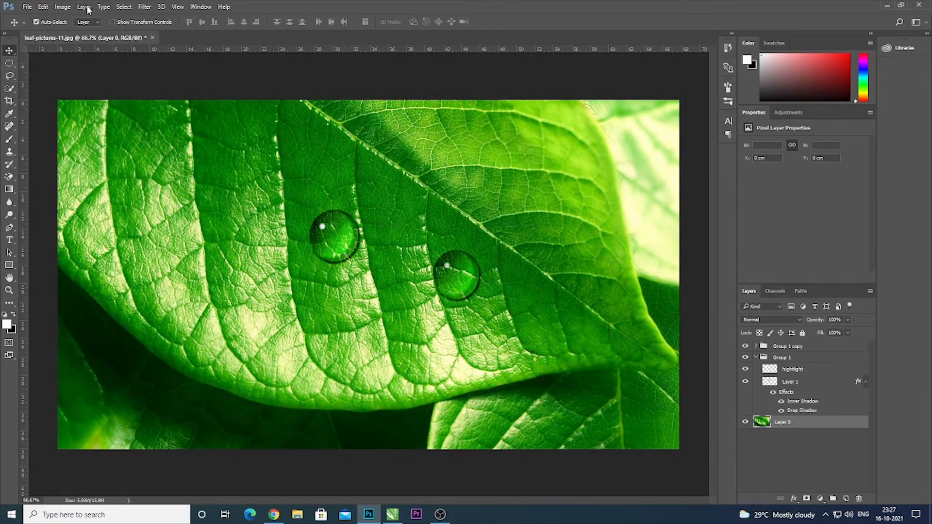
Apply an Exposure adjustment of +0.21 to the leaf photo layer, with gamma correction at 1.00.
left_click(63, 7)
mouse_move(80, 32)
left_click(194, 57)
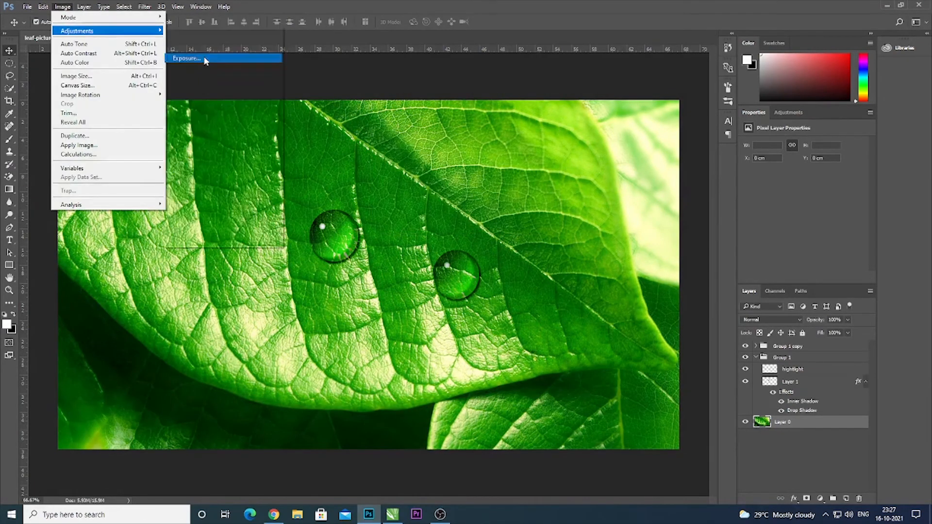
left_click_drag(443, 188, 447, 191)
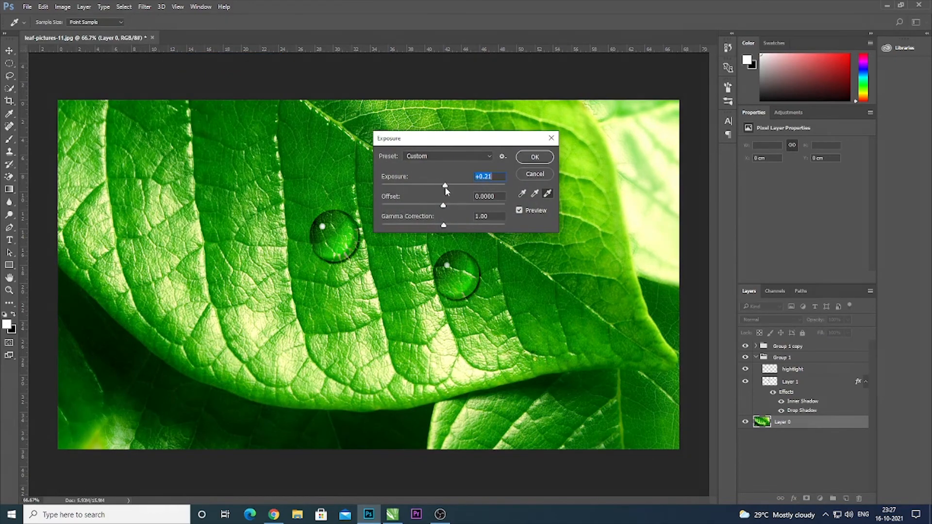
left_click_drag(444, 226, 442, 228)
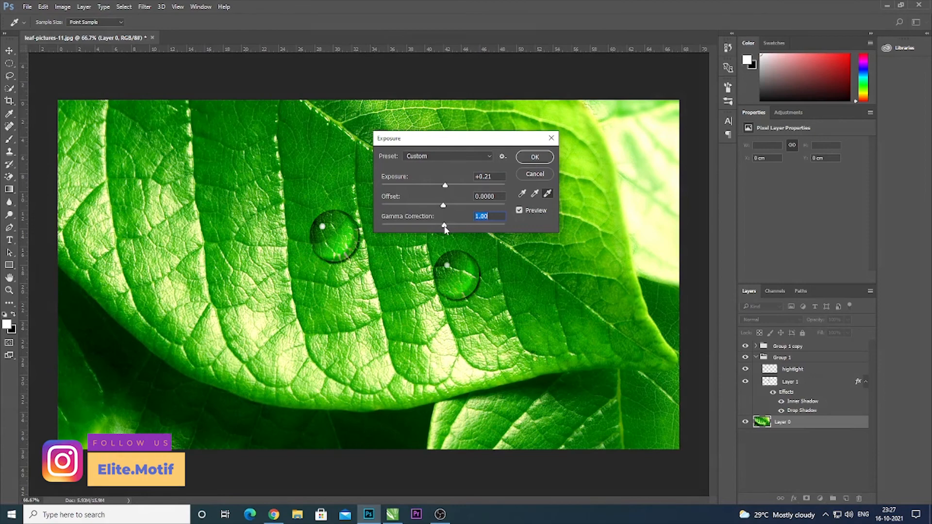
left_click(535, 156)
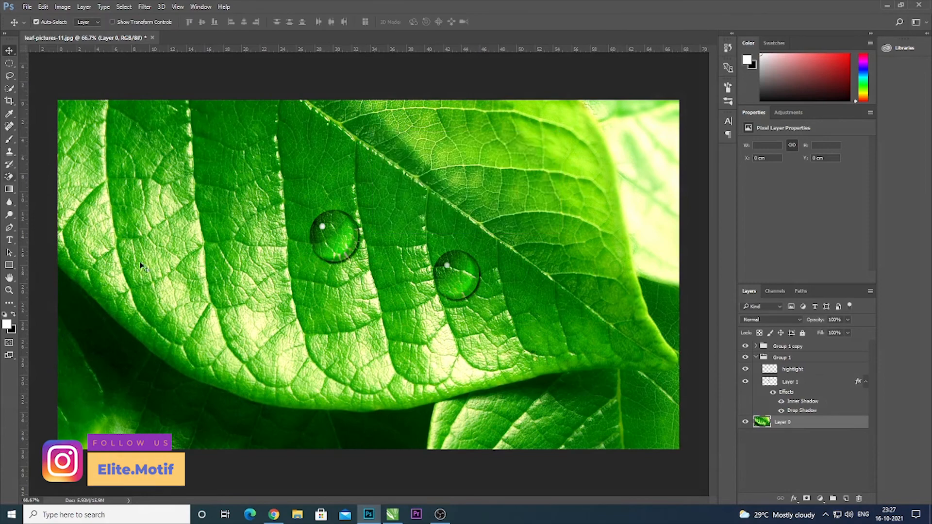
Apply another Exposure adjustment to the leaf photo layer with a gamma correction of 0.85.
left_click(63, 7)
mouse_move(76, 31)
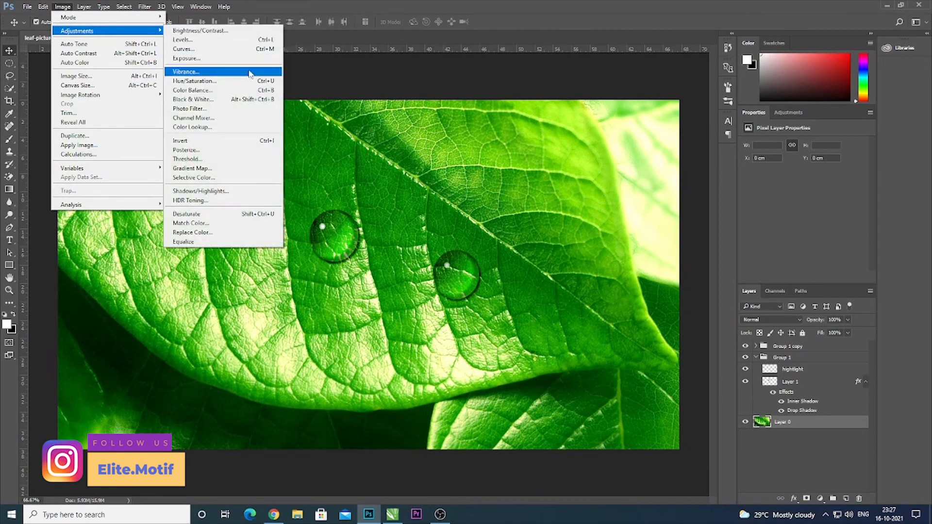
left_click(191, 59)
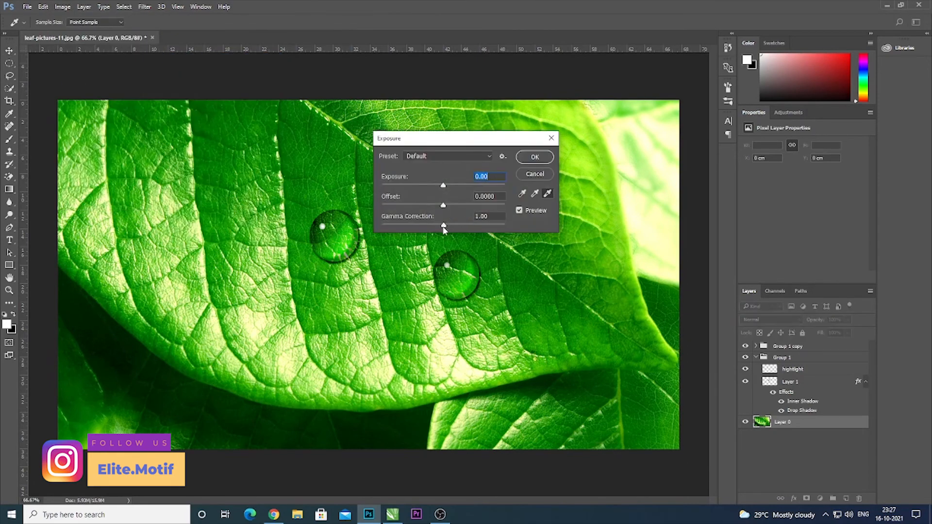
left_click_drag(443, 227, 446, 227)
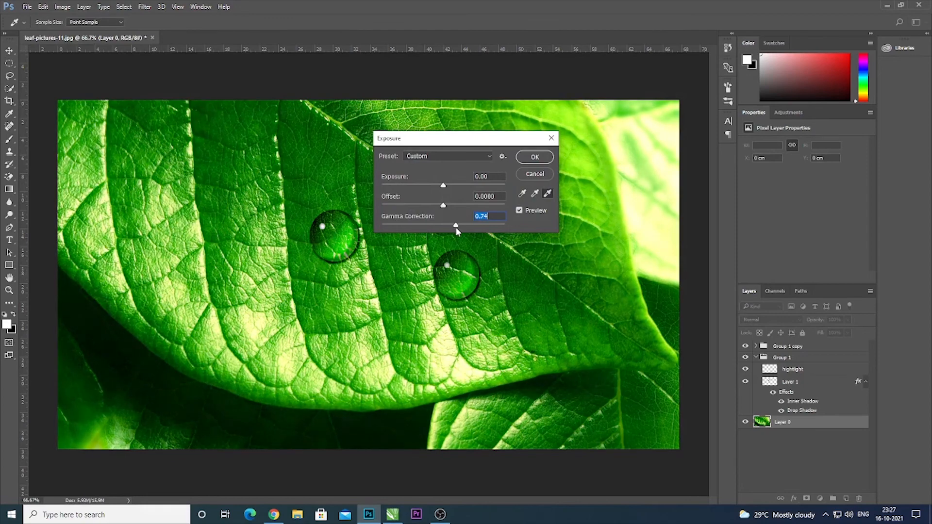
left_click_drag(456, 227, 458, 228)
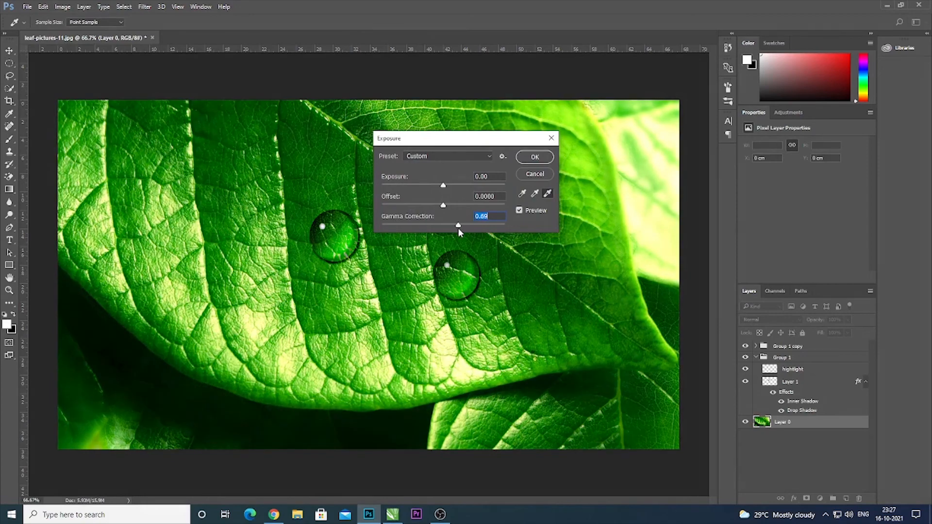
left_click_drag(451, 229, 450, 229)
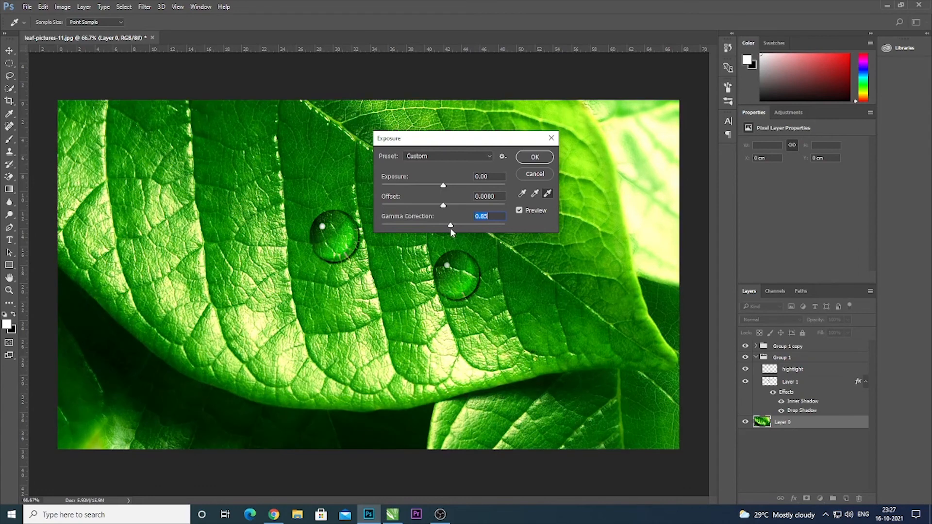
left_click(533, 158)
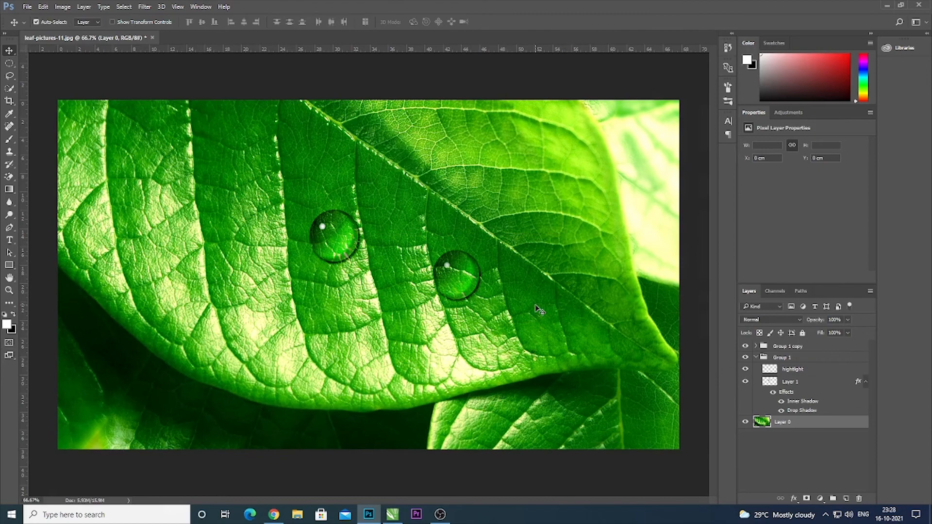
Restore the larger first drop and the extra highlight layer in Group 1 copy 2.
key("ctrl")
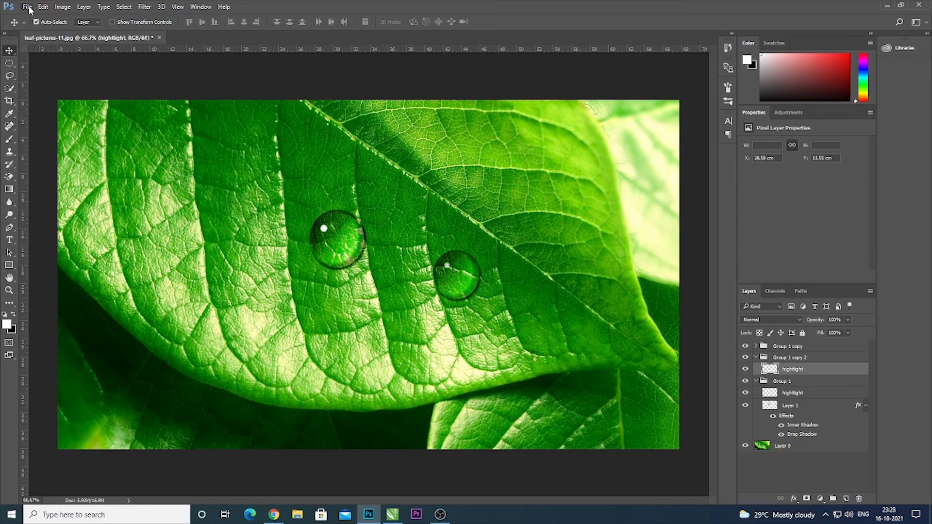
Save the image to the Desktop as a JPEG named leaf-pictures-11 d, with maximum quality 12 and the Baseline ("Standard") format.
left_click(27, 6)
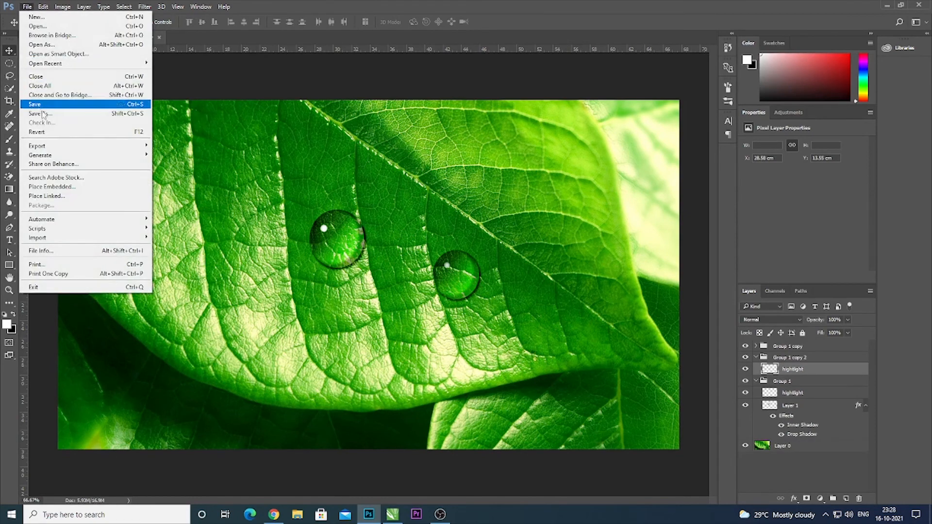
left_click(59, 108)
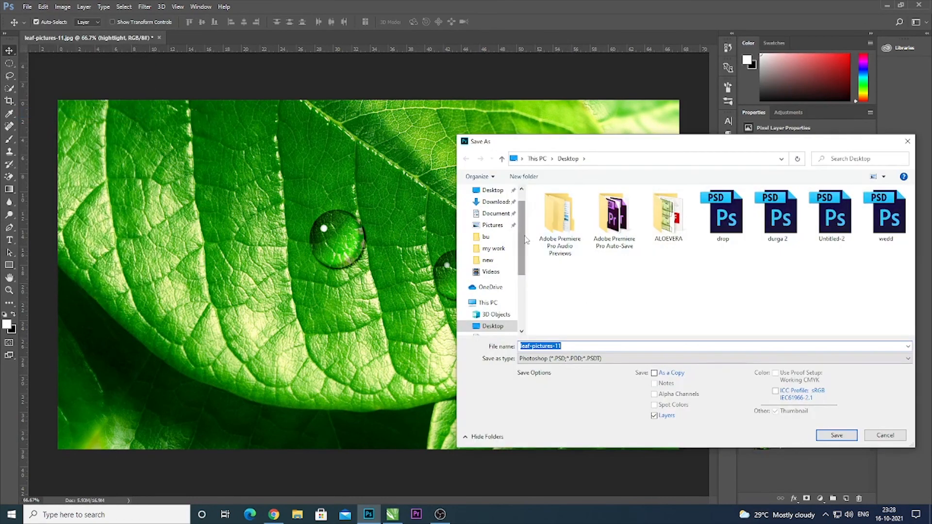
scroll(488, 233, "up", 1)
left_click(488, 211)
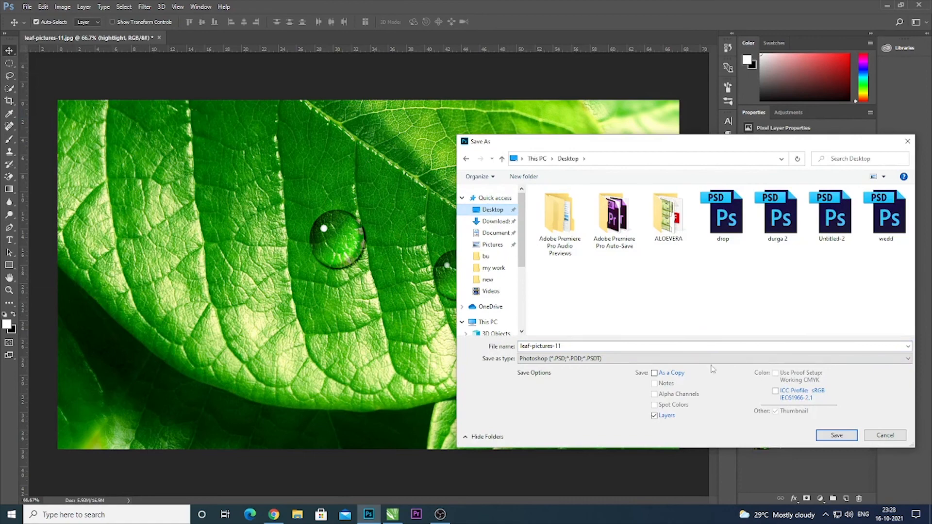
left_click(637, 359)
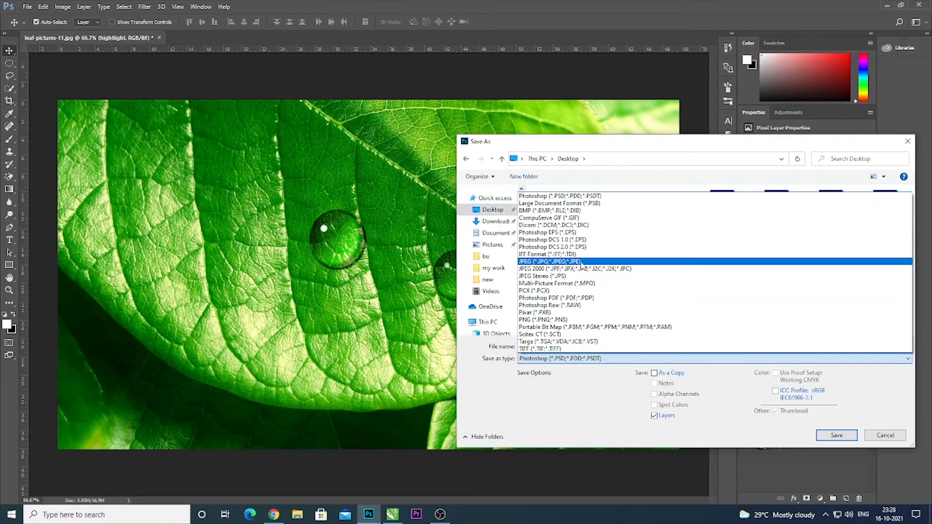
left_click(581, 262)
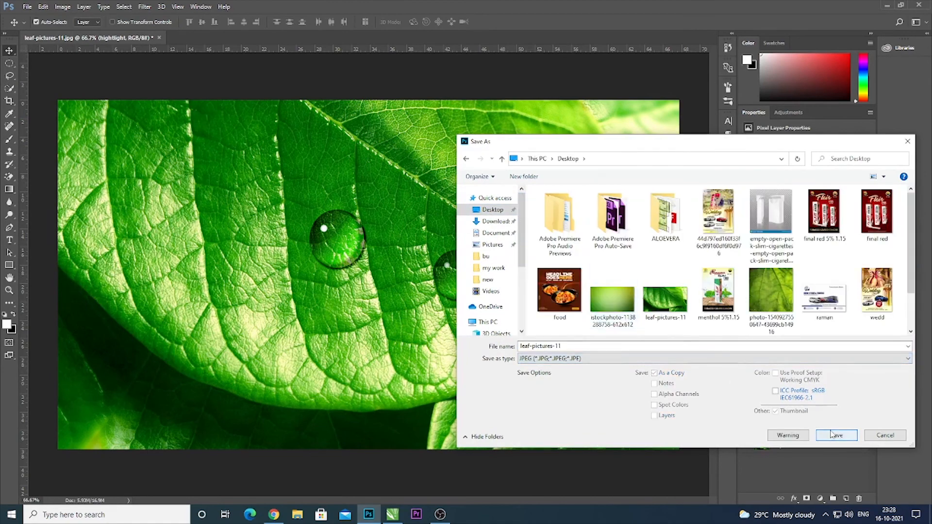
left_click(594, 345)
double_click(595, 345)
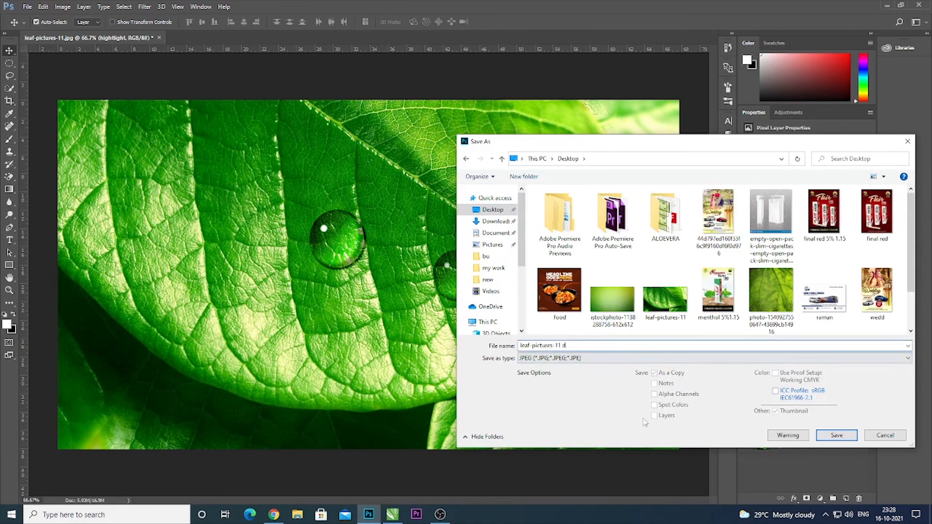
left_click(835, 435)
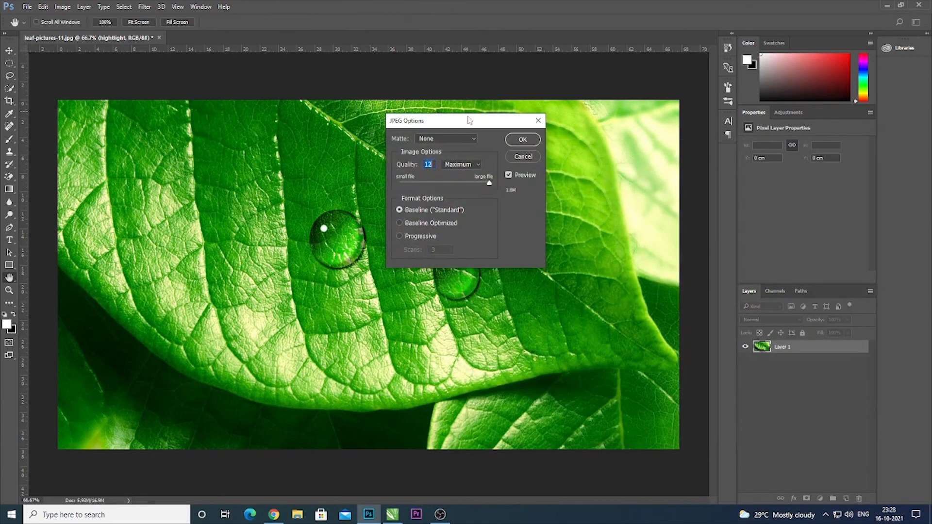
left_click(522, 141)
Switch to the desktop, open the saved leaf-pictures-11 d image in Photos to check the water drops, and close it.
key("super+d")
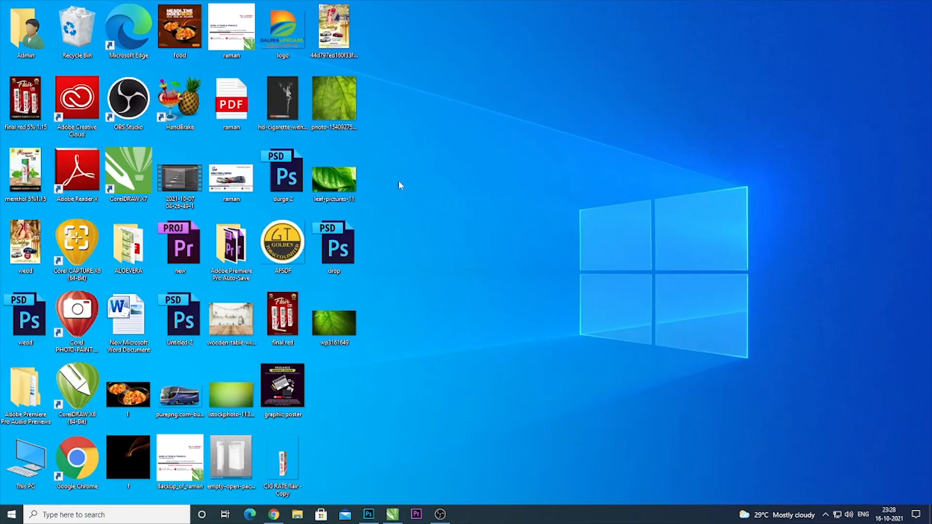
double_click(341, 392)
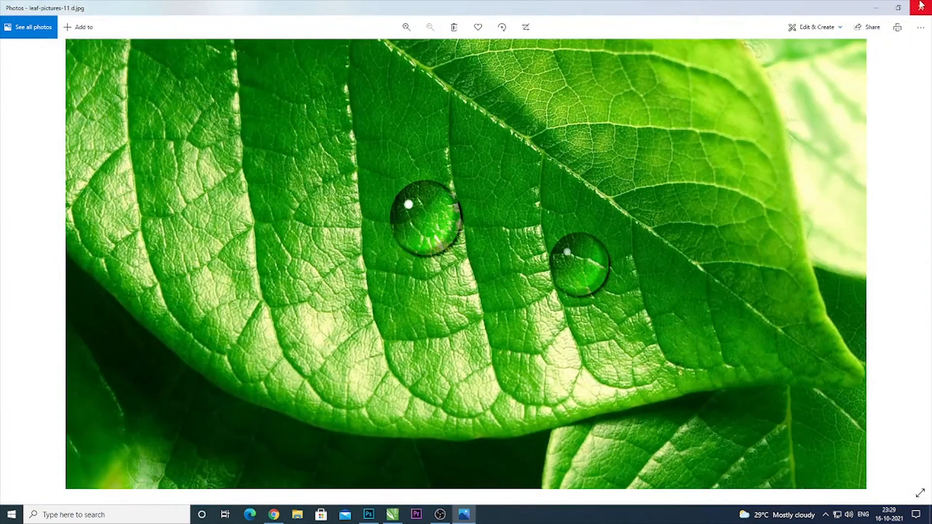
left_click(920, 6)
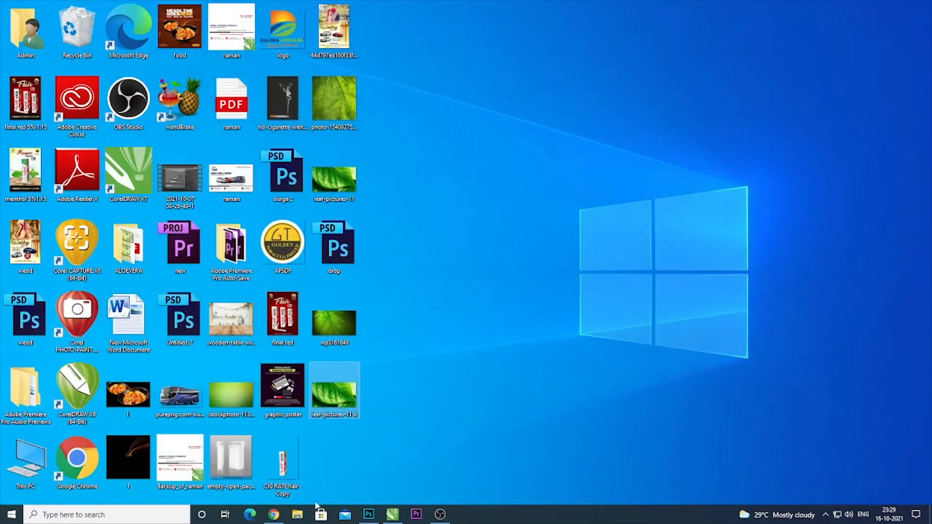